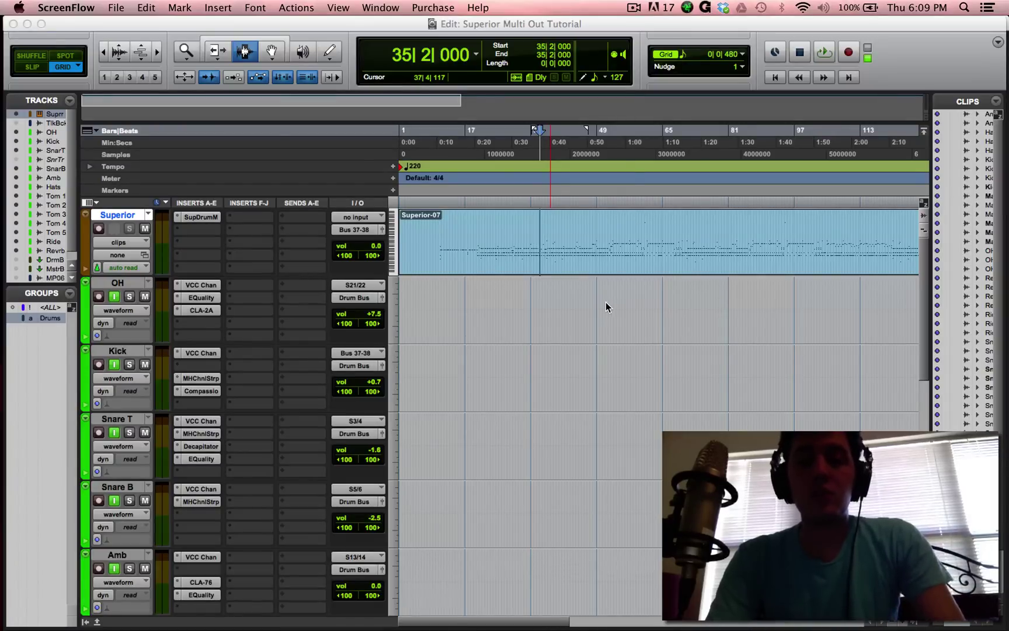
- Look through the drum tracks and open the Superior Drummer plug-in inserted on the Superior track
scroll(605, 302, down, 5)
scroll(606, 302, down, 3)
scroll(606, 302, up, 6)
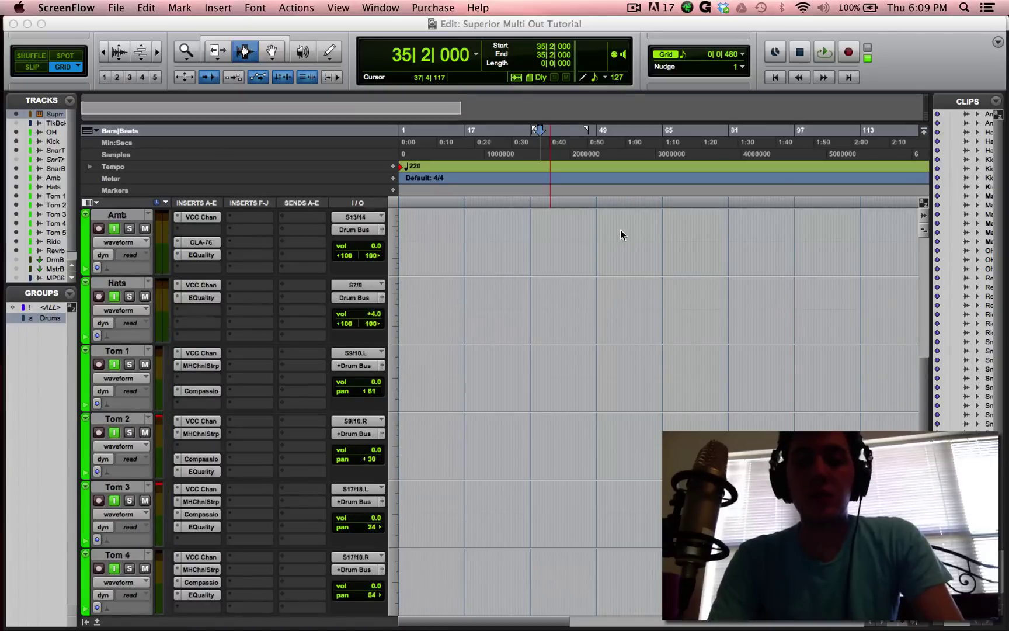
scroll(620, 229, up, 3)
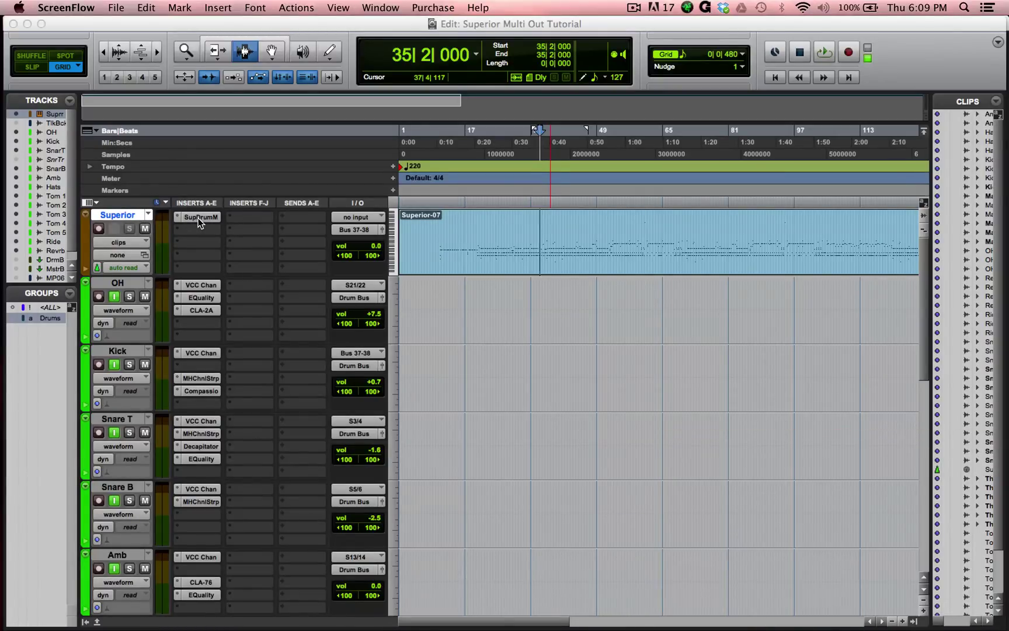
click(198, 217)
click(198, 217)
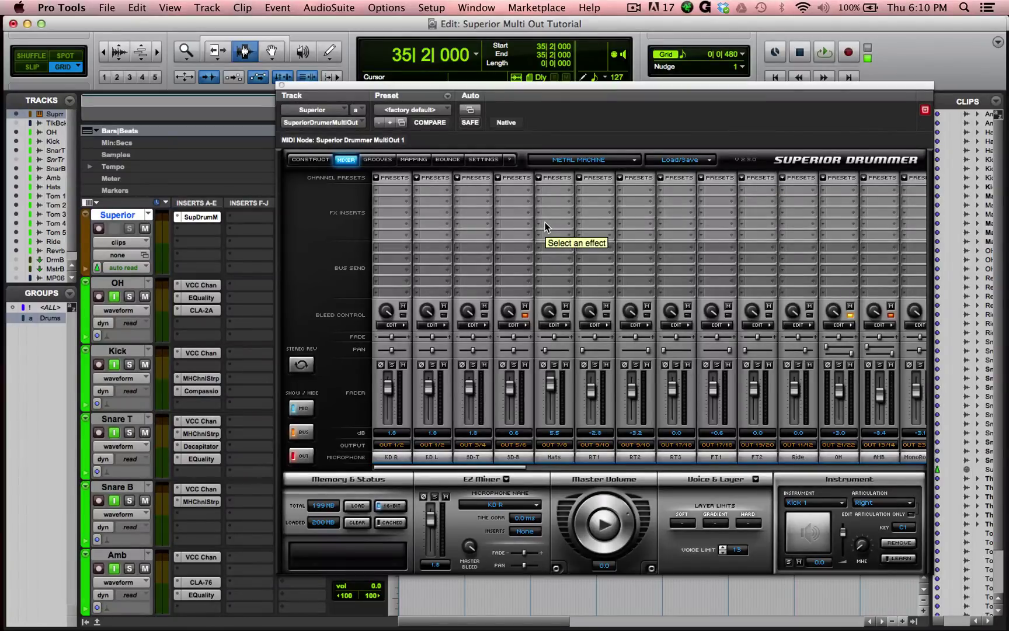
- Examine the output and bus destinations available for the KD R channel in the Superior Drummer mixer
click(400, 445)
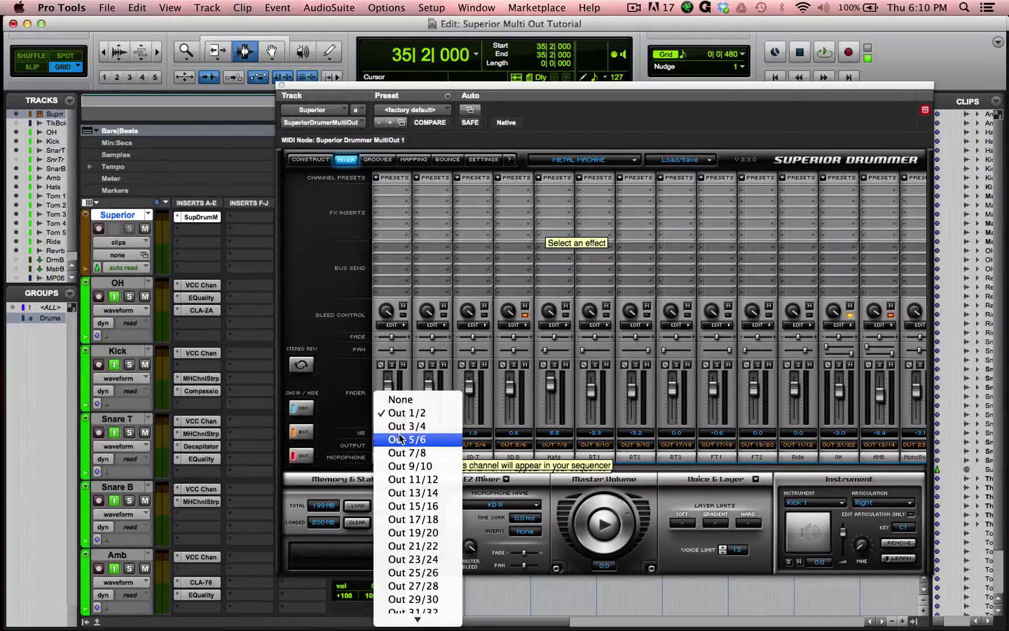
scroll(399, 455, down, 5)
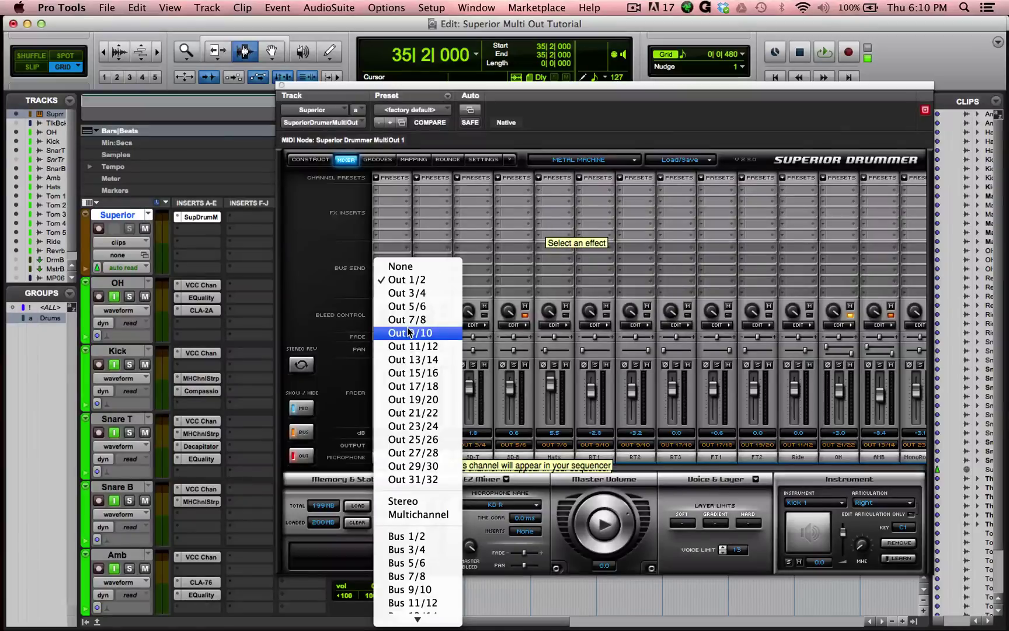
mouse_move(414, 620)
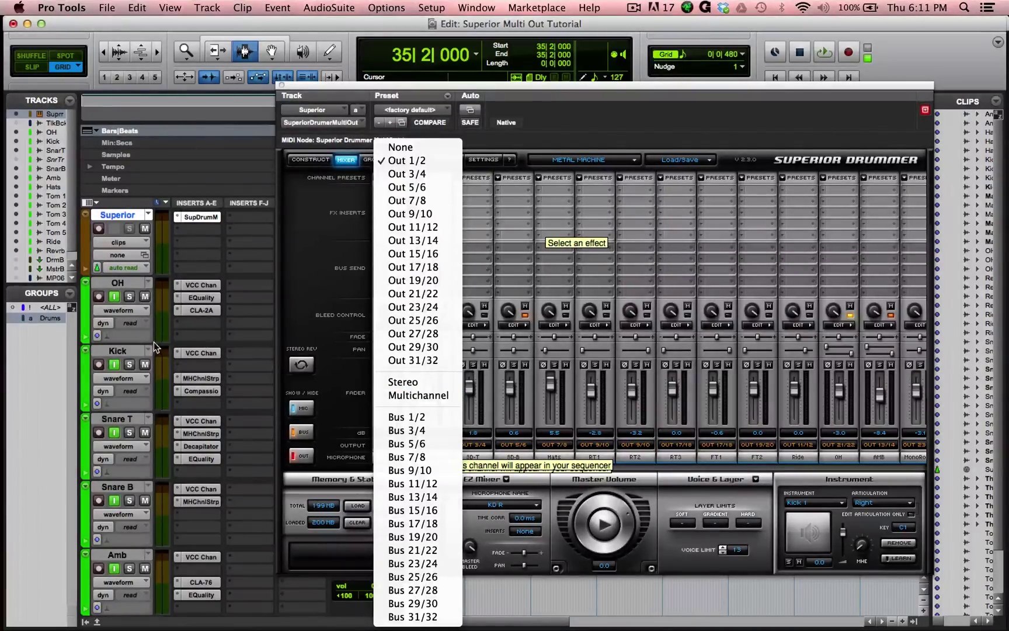
click(120, 350)
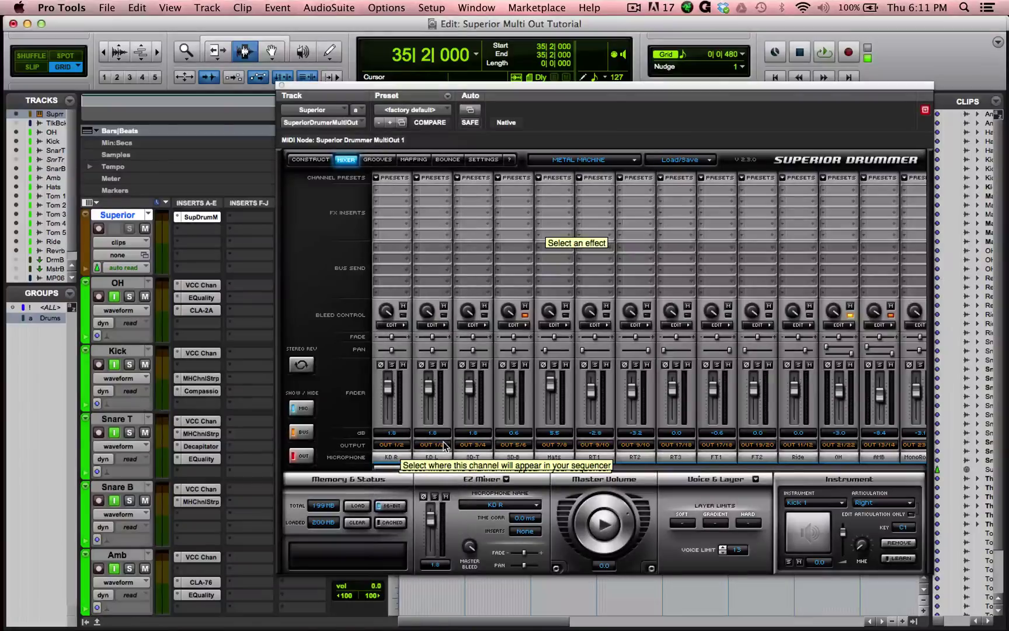
click(402, 445)
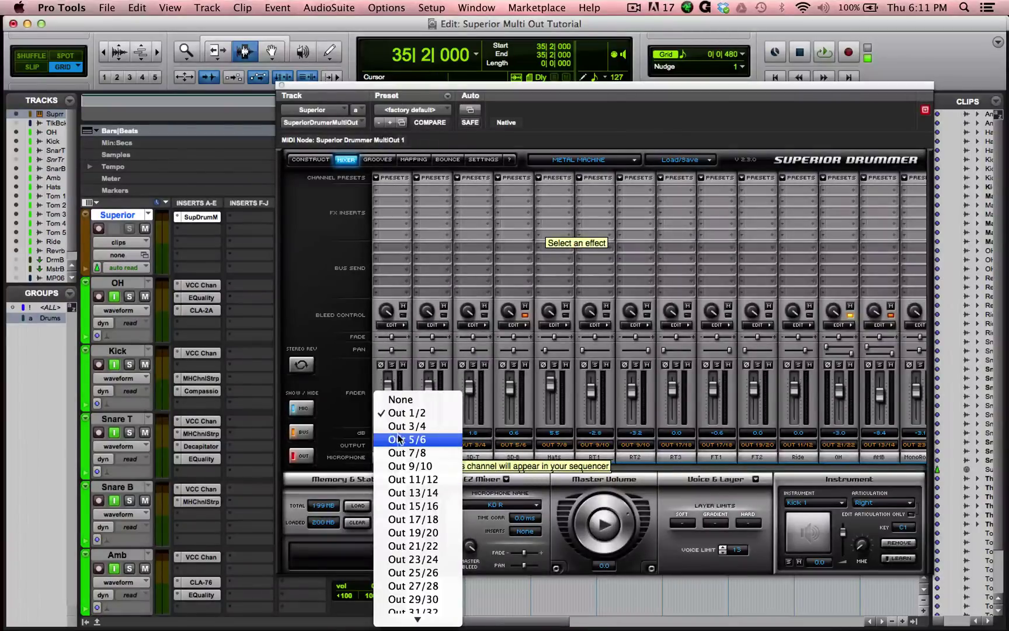
click(411, 360)
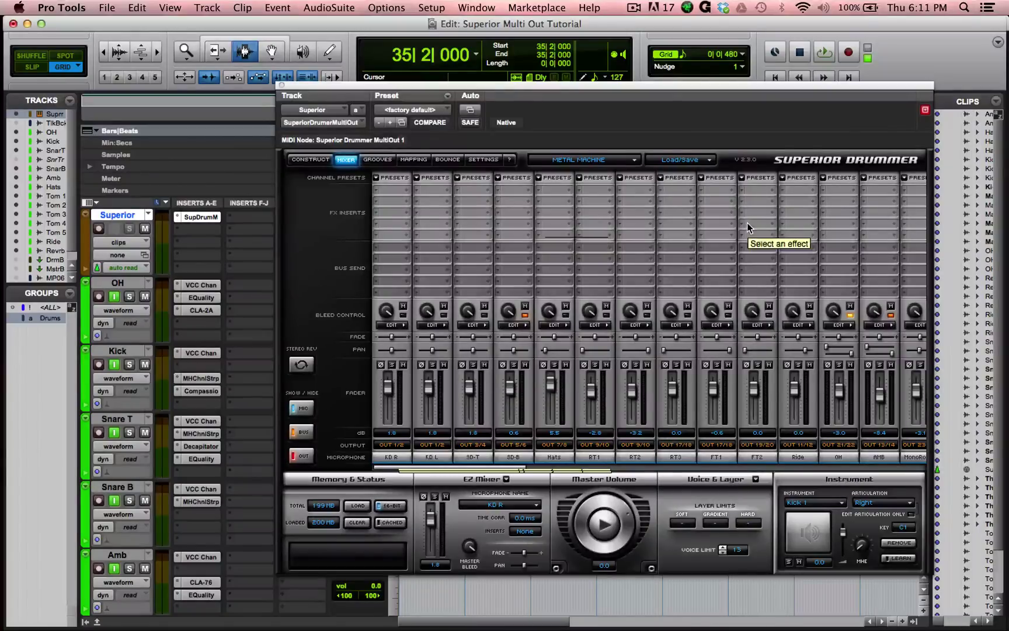
- Review the output assignments across the Superior Drummer mixer channels and recheck the KD R channel's output choices
scroll(747, 223, right, 2)
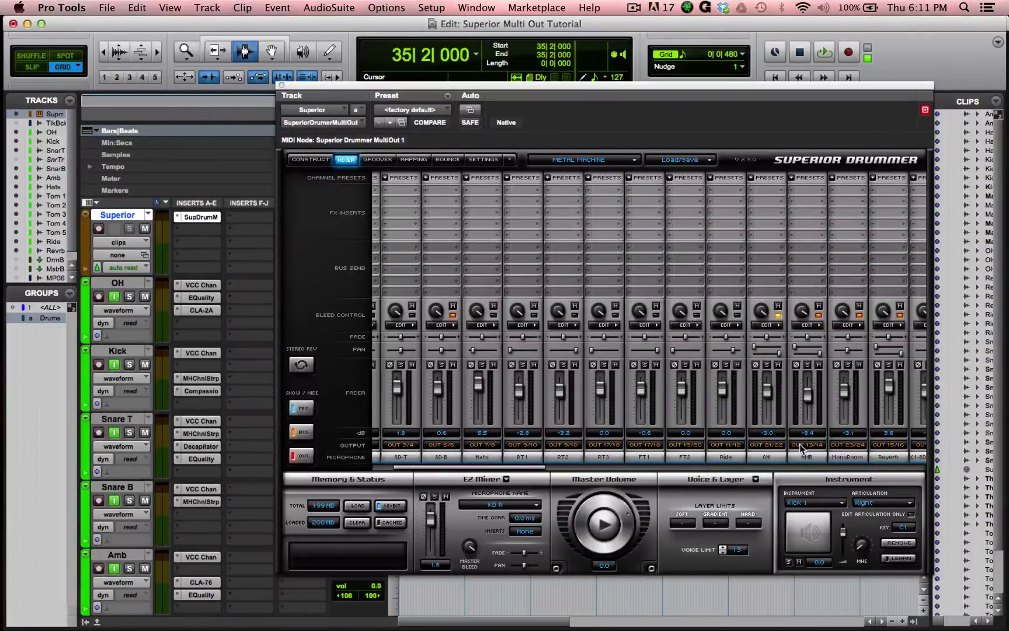
scroll(898, 444, left, 5)
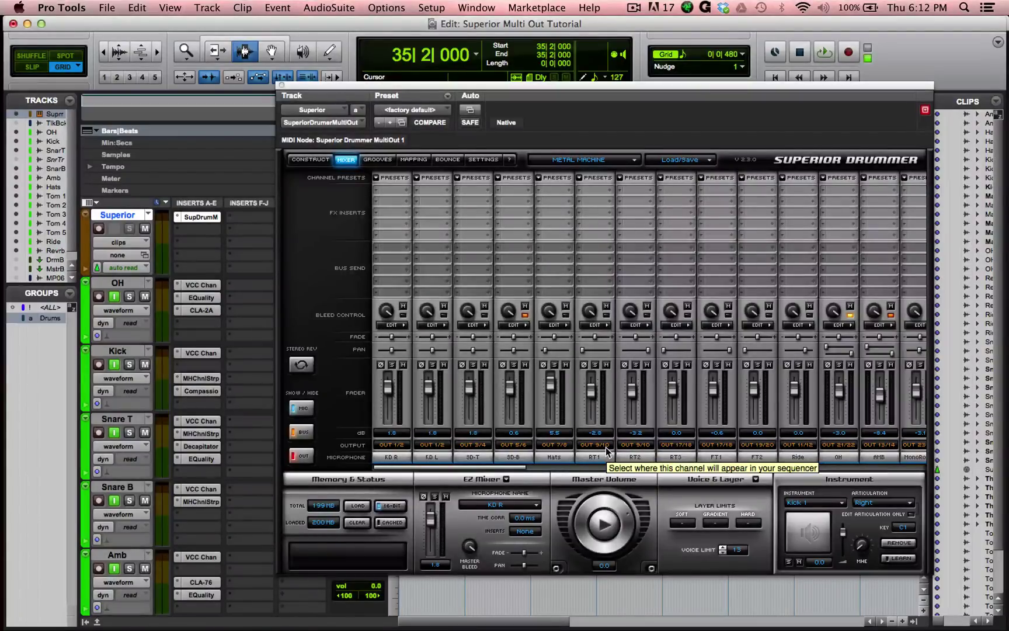
click(388, 445)
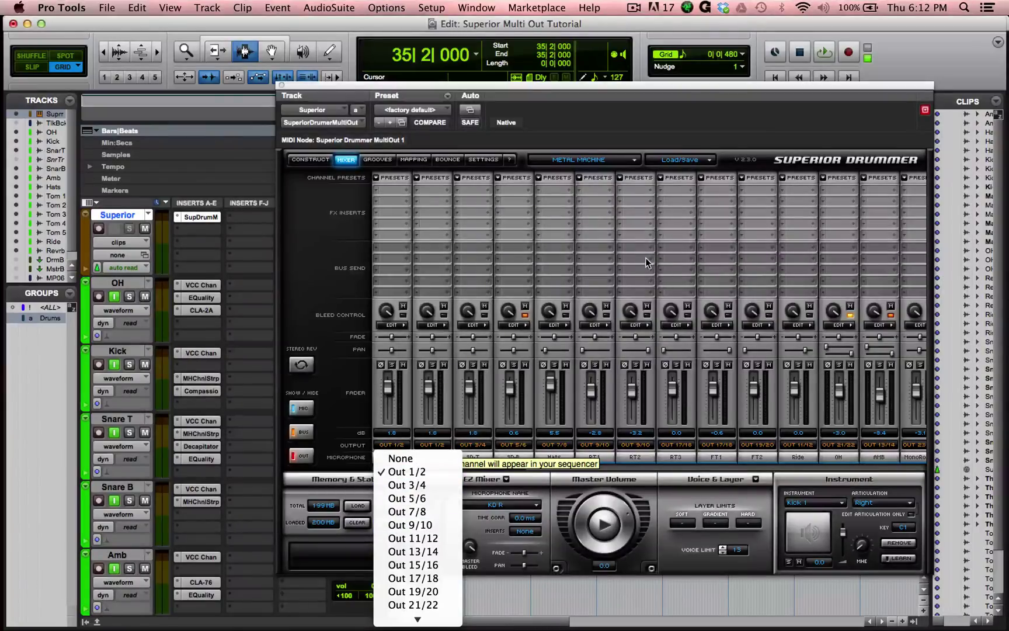
click(616, 301)
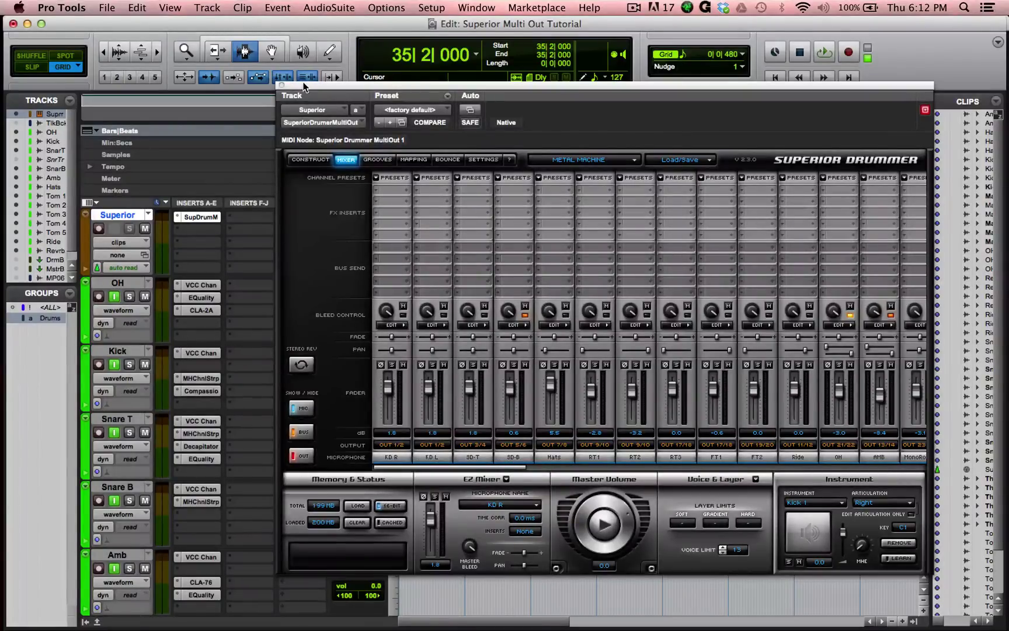
- Move the Superior Drummer window clear of the tracks' I/O column and select the Kick track
drag(304, 86, 372, 79)
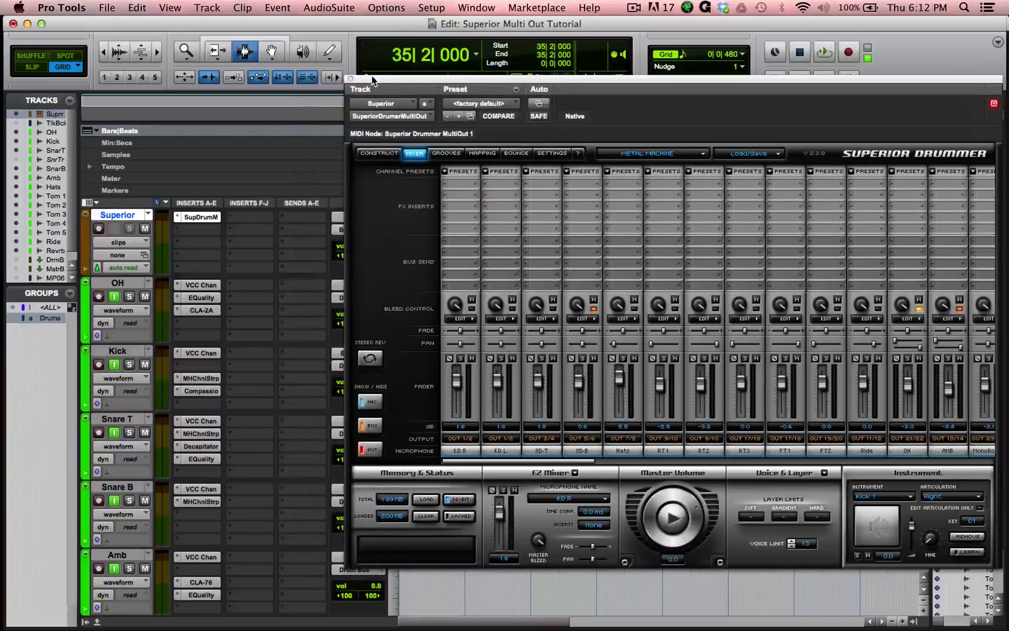
click(118, 353)
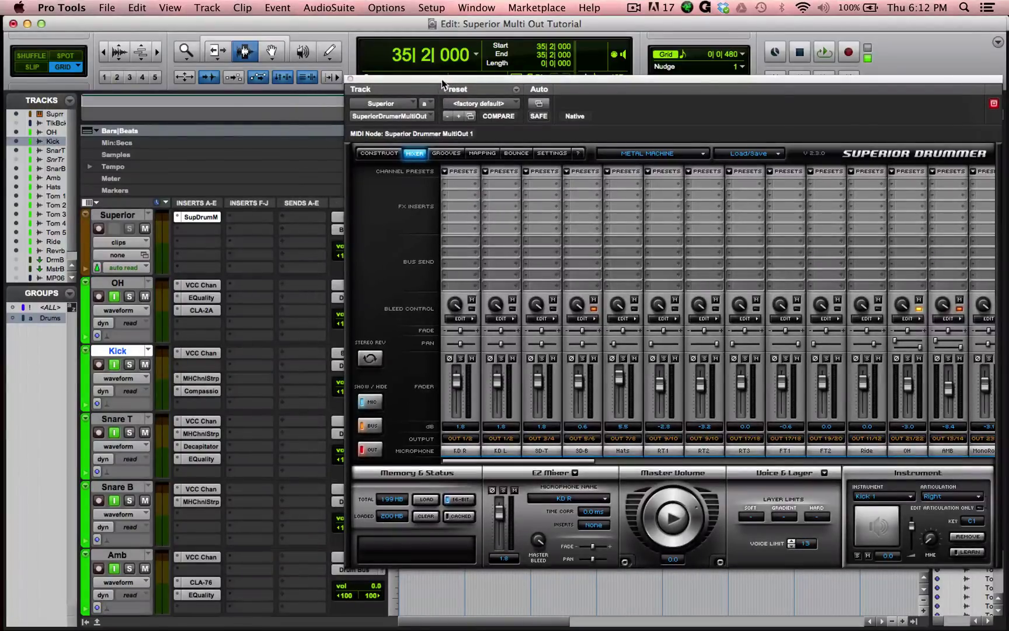
drag(441, 78, 486, 82)
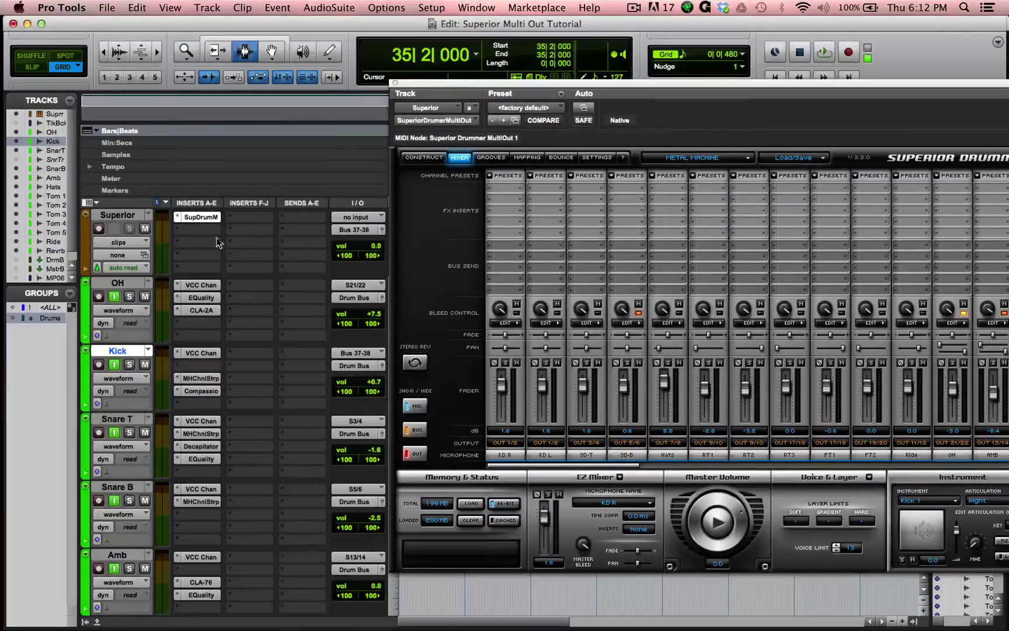
- Examine which Superior Drummer MultiOut plug-in outputs are available as inputs for the Kick track, leaving its input unchanged
click(362, 353)
mouse_move(380, 364)
mouse_move(476, 363)
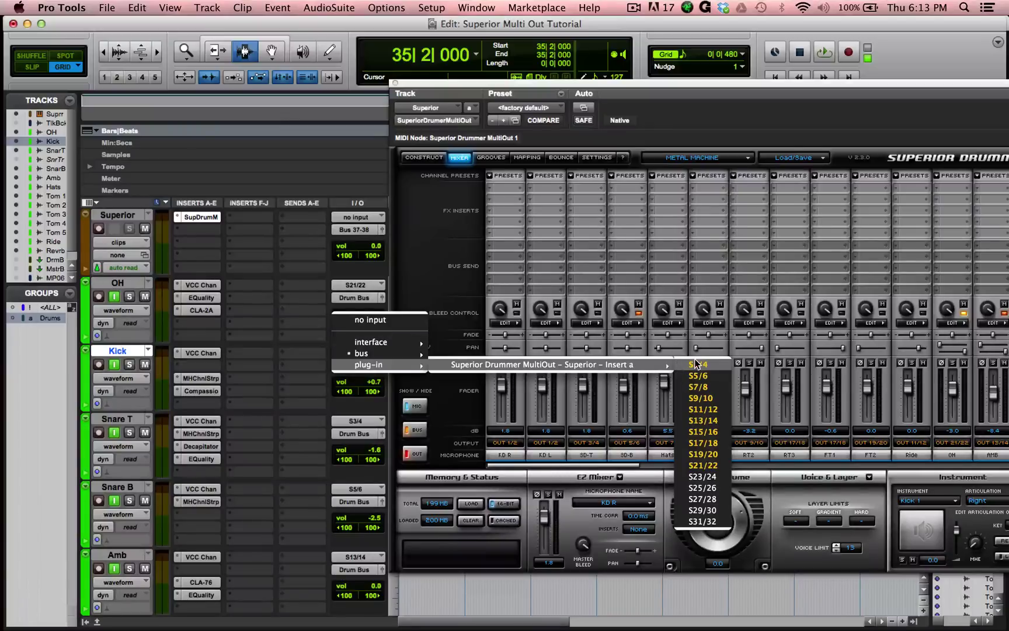
click(278, 368)
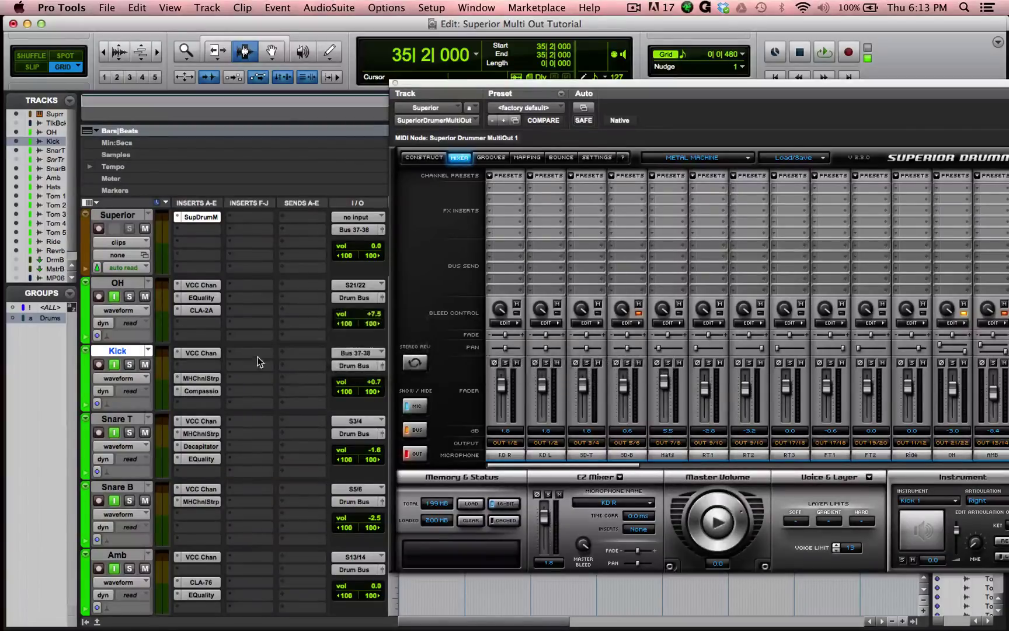
click(347, 353)
mouse_move(380, 364)
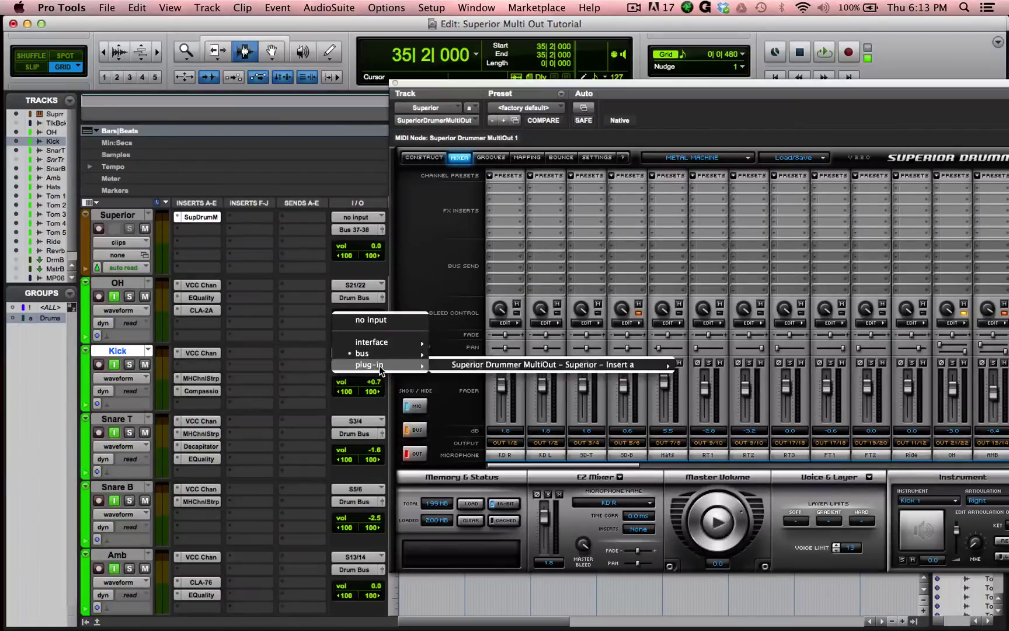
mouse_move(671, 367)
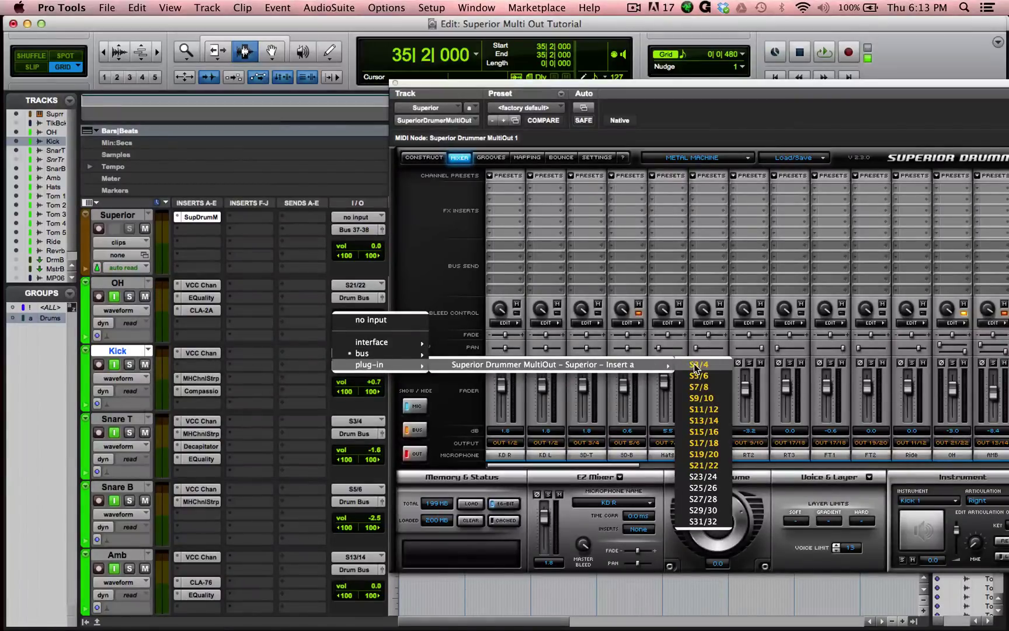
click(252, 256)
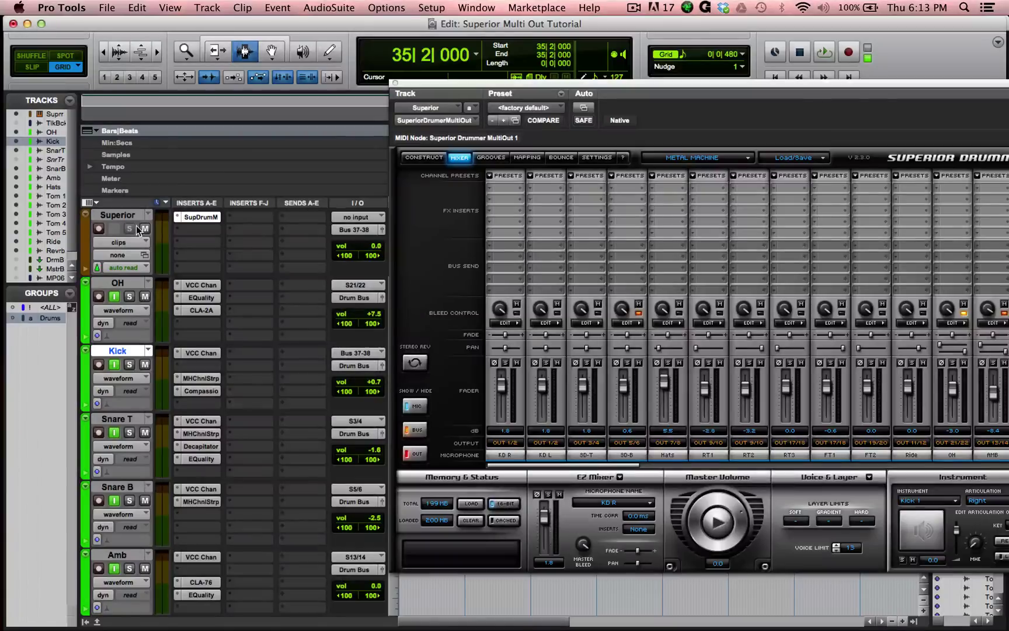
- Select the Superior track and check which stereo bus its output is routed to
click(120, 215)
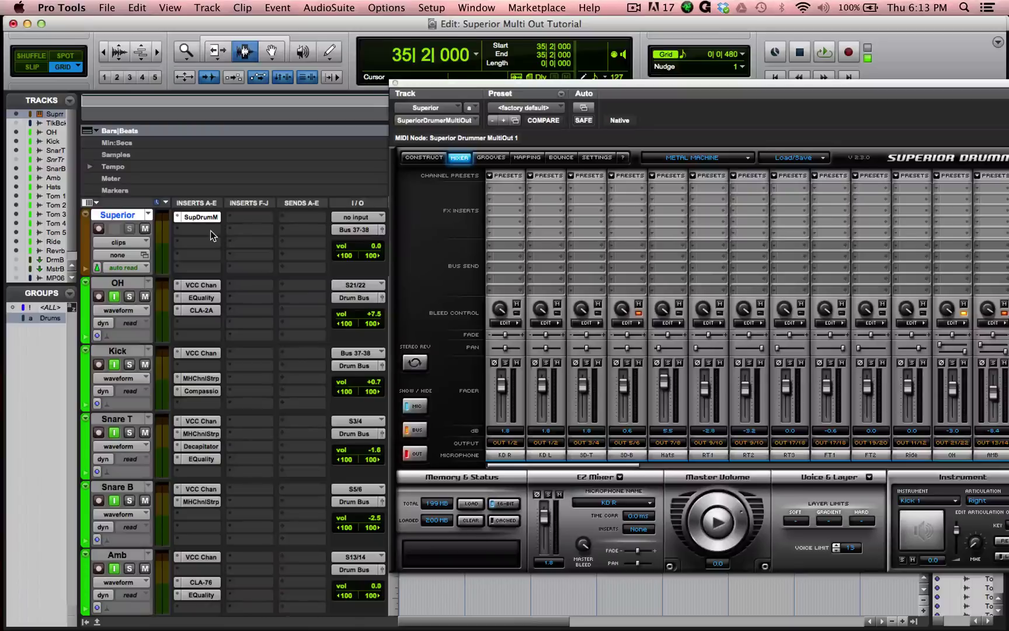
click(336, 231)
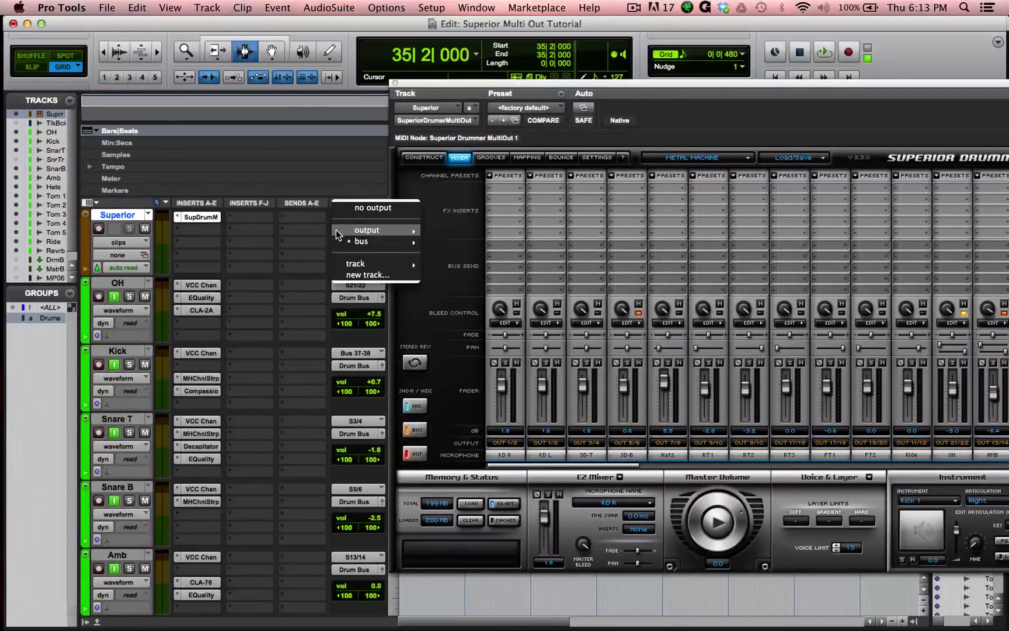
click(334, 230)
click(351, 230)
click(273, 229)
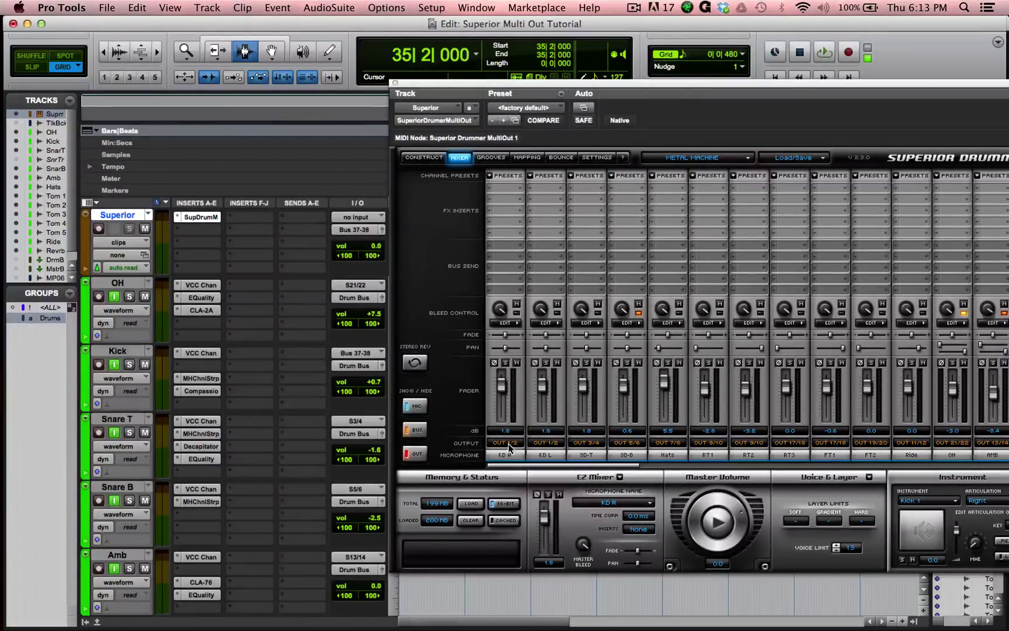
click(358, 228)
mouse_move(374, 241)
mouse_move(437, 243)
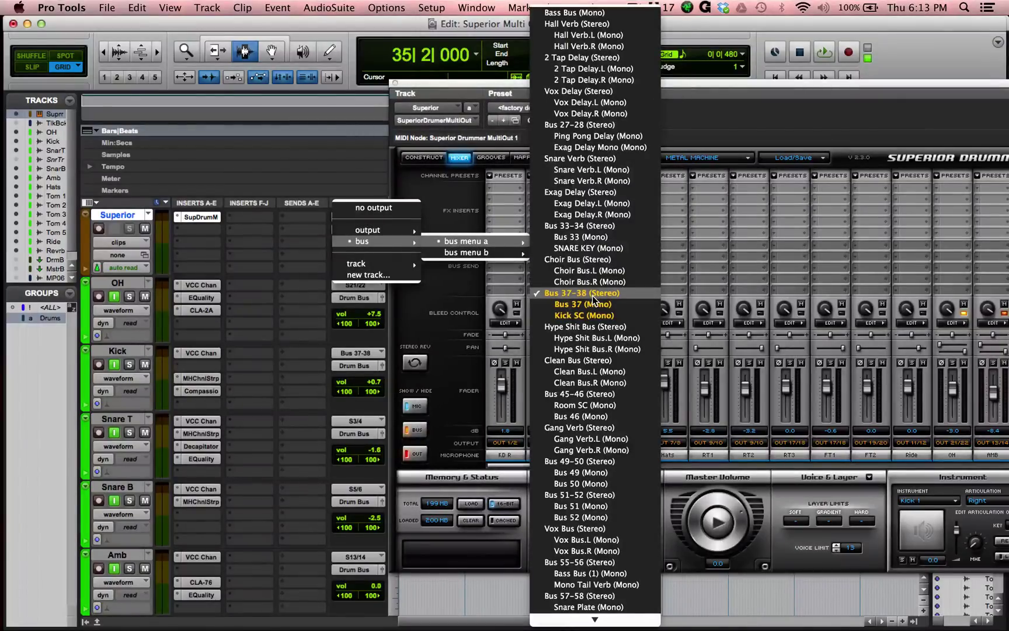
click(300, 235)
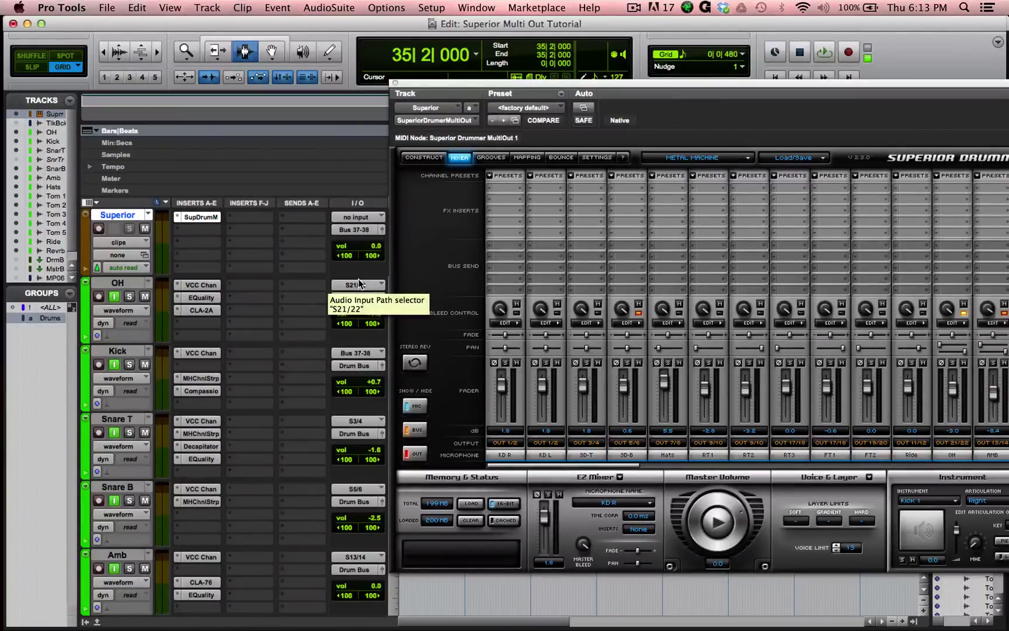
- Select the Kick track and switch its input monitoring off and back on
click(130, 352)
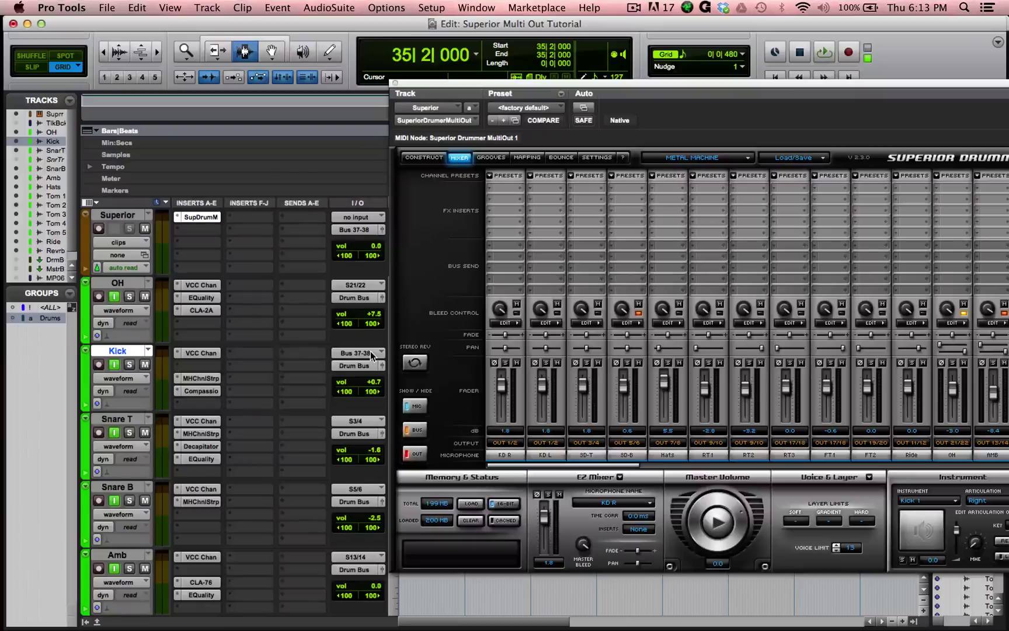
click(114, 364)
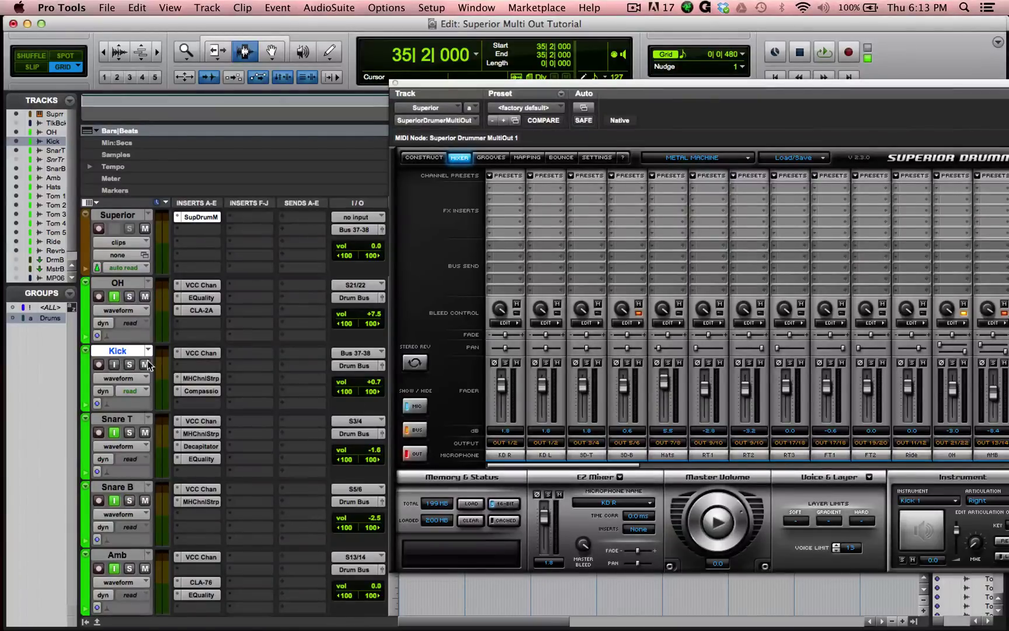
click(118, 363)
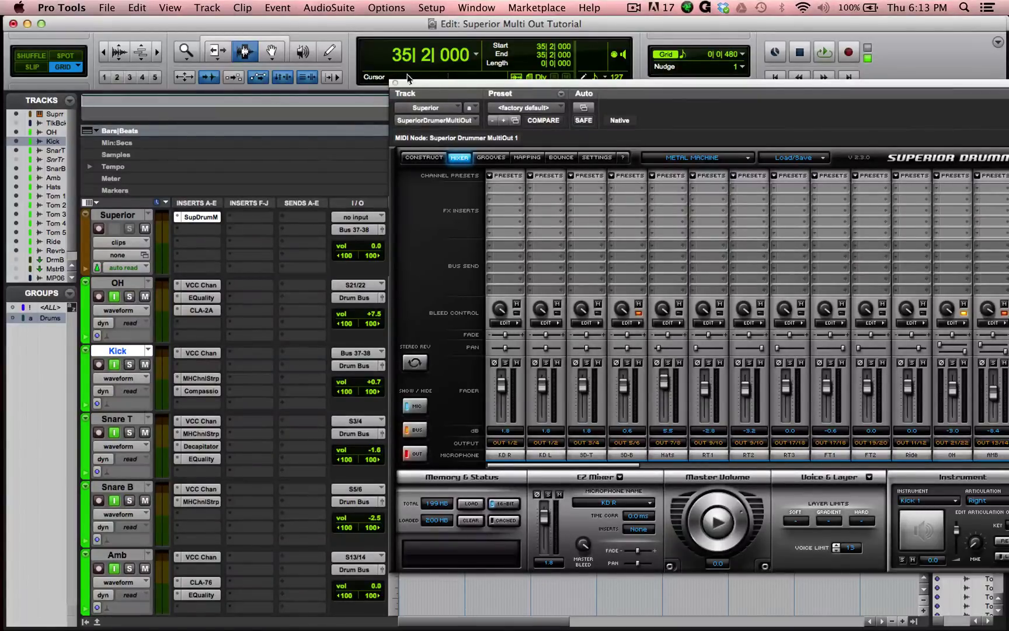
- Close the plug-in window, audition the Superior drum part with the Kick track soloed, and unsolo it after stopping playback
click(395, 82)
click(117, 215)
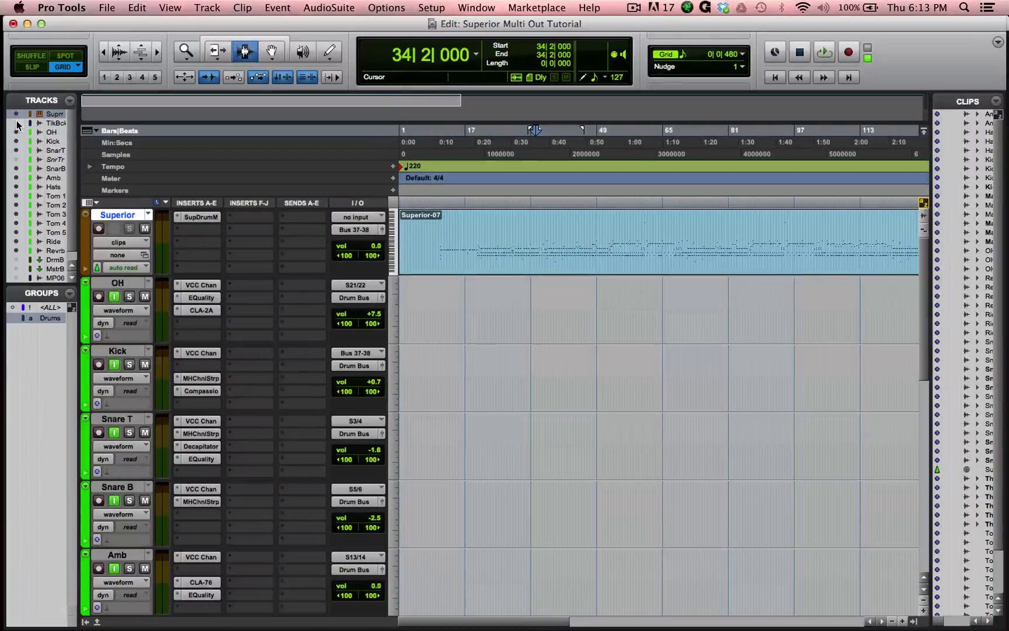
click(130, 364)
key(space)
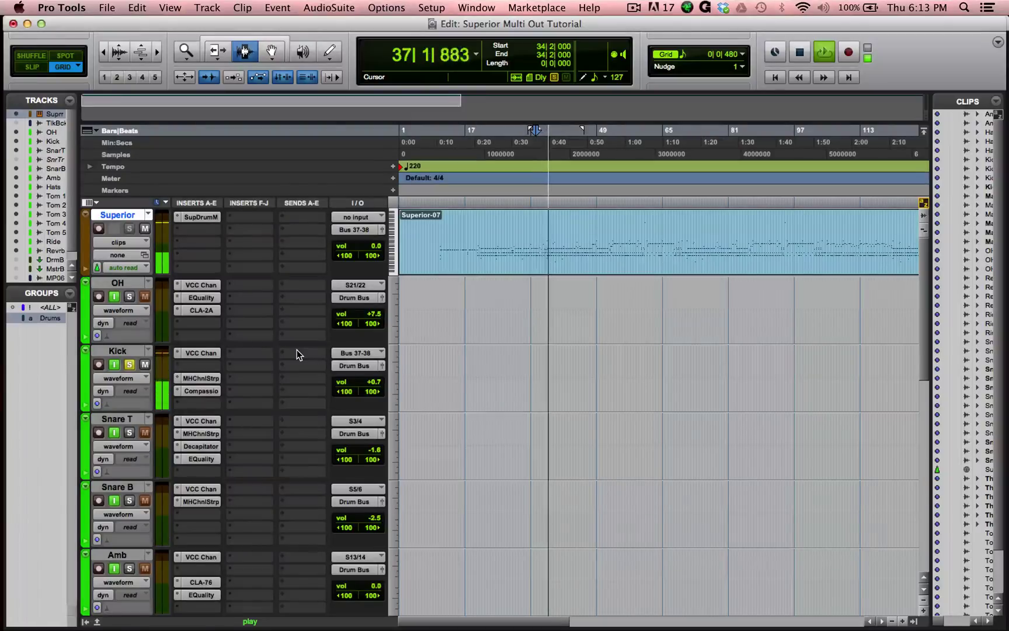
key(space)
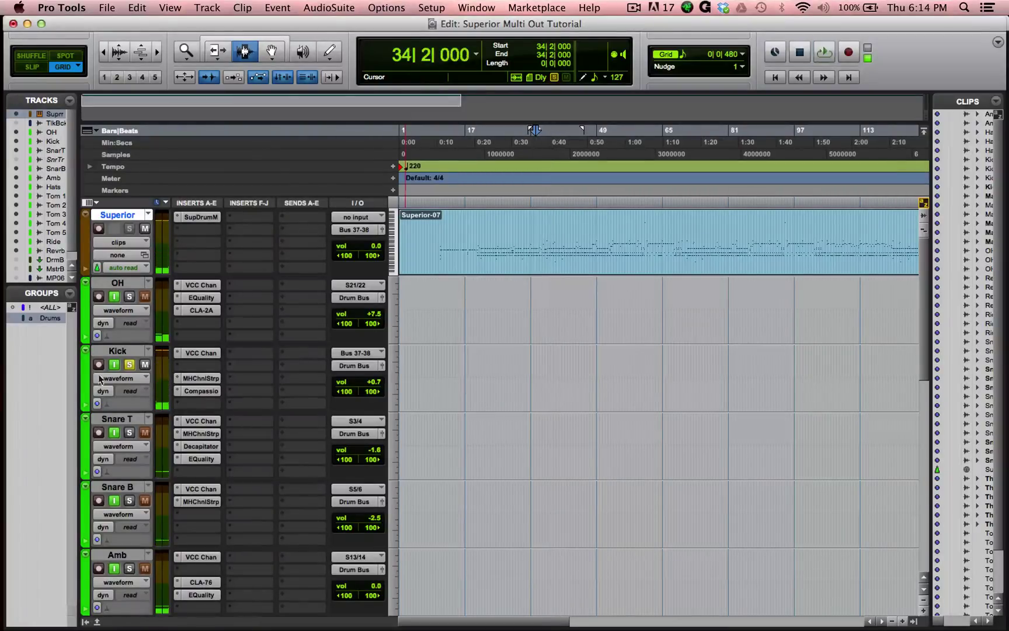
click(129, 364)
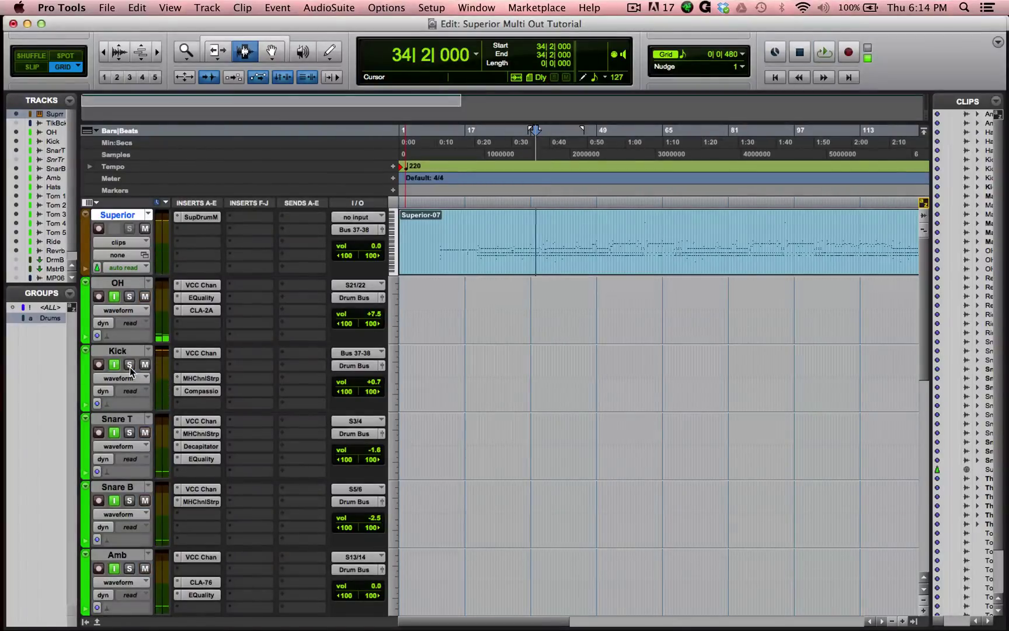
- Reopen the Superior Drummer plug-in on the Superior track and select the Snare T track
click(202, 216)
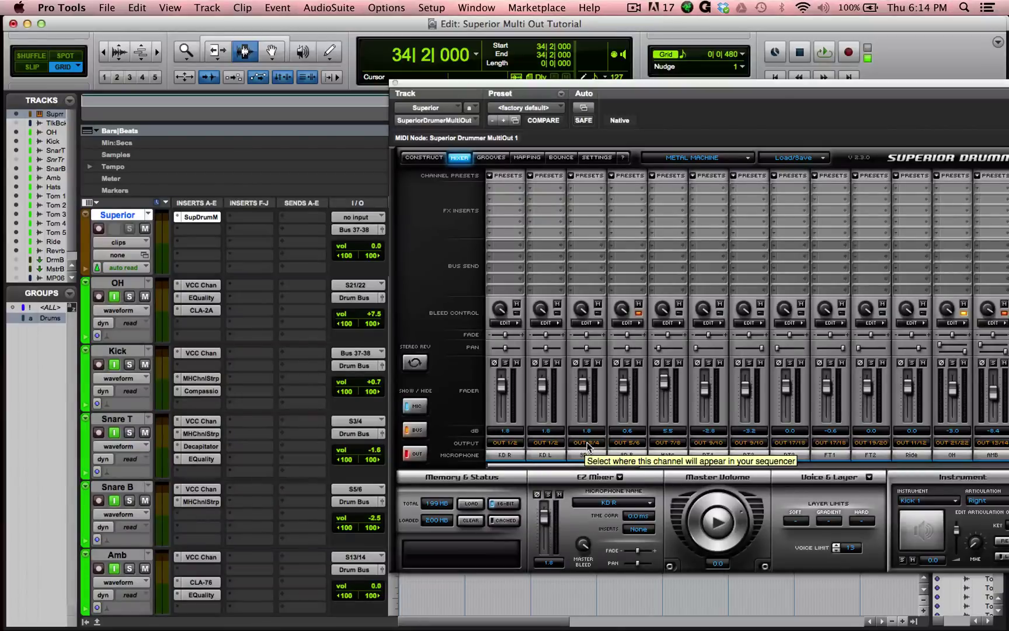
click(126, 419)
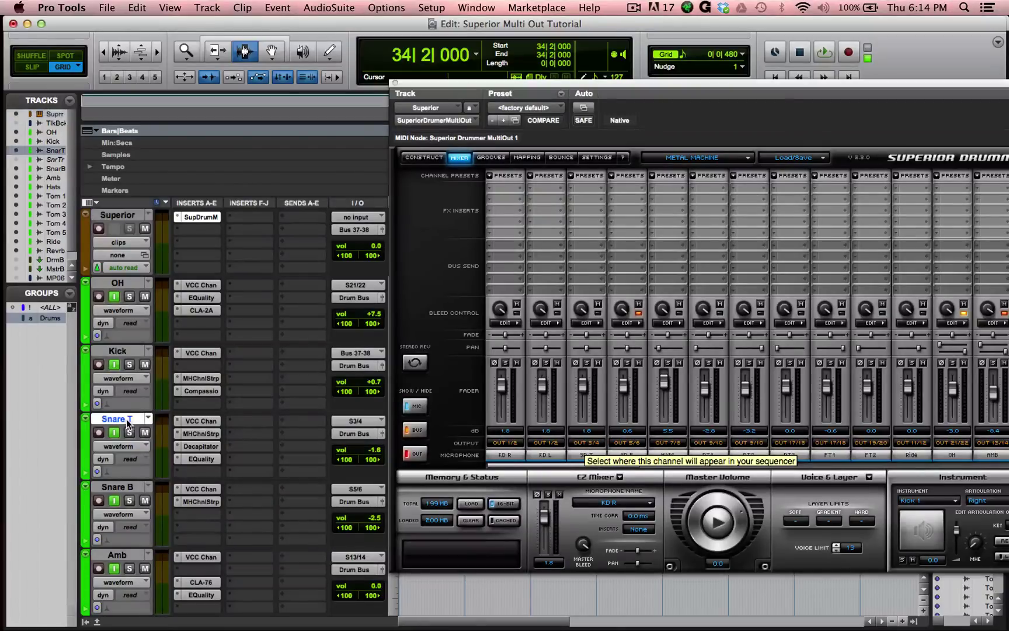
- Compare the inputs of the snare, ambience, hats and tom tracks with the channel outputs and panning in Superior Drummer's mixer
click(363, 435)
click(308, 419)
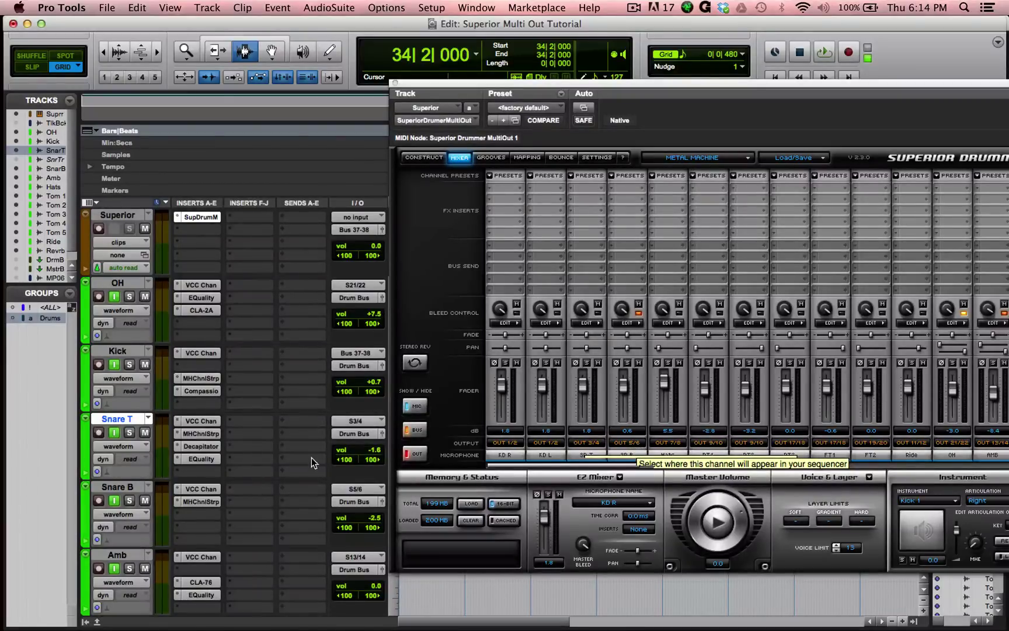
scroll(312, 457, down, 5)
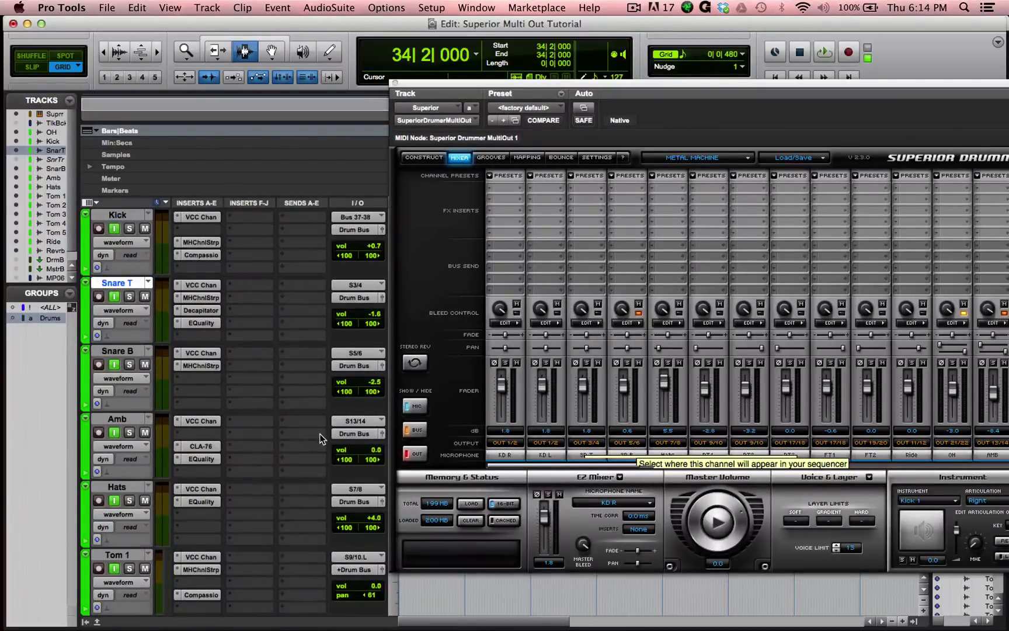
scroll(319, 434, down, 2)
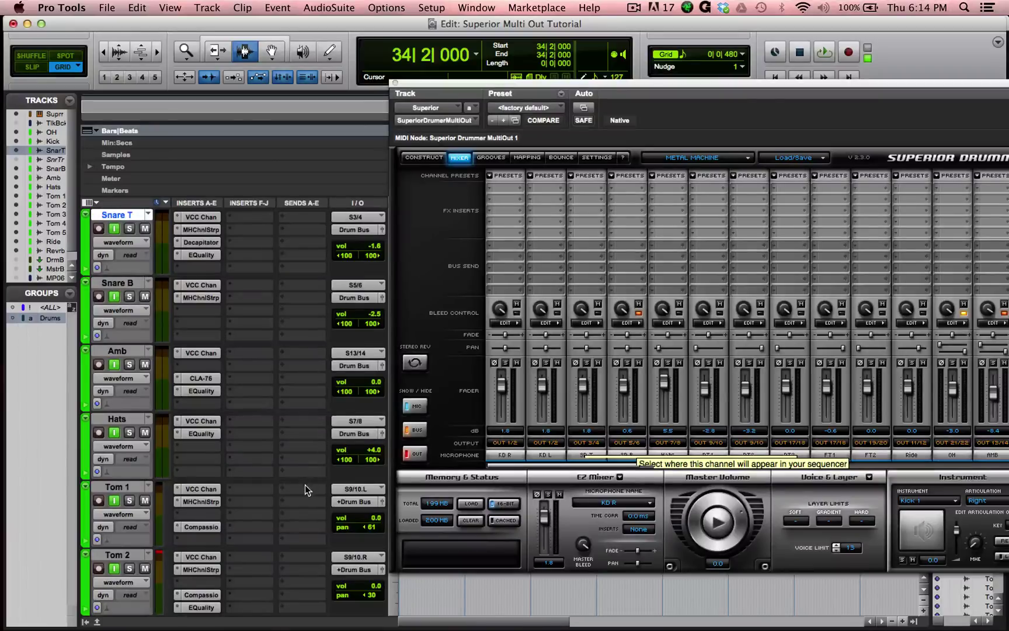
scroll(305, 499, down, 2)
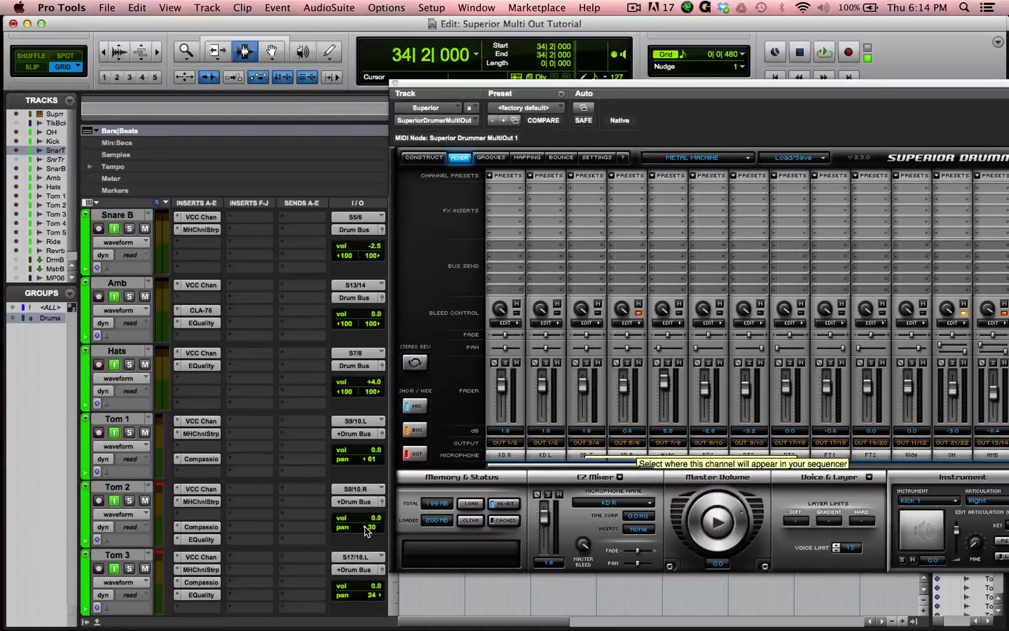
scroll(279, 472, down, 2)
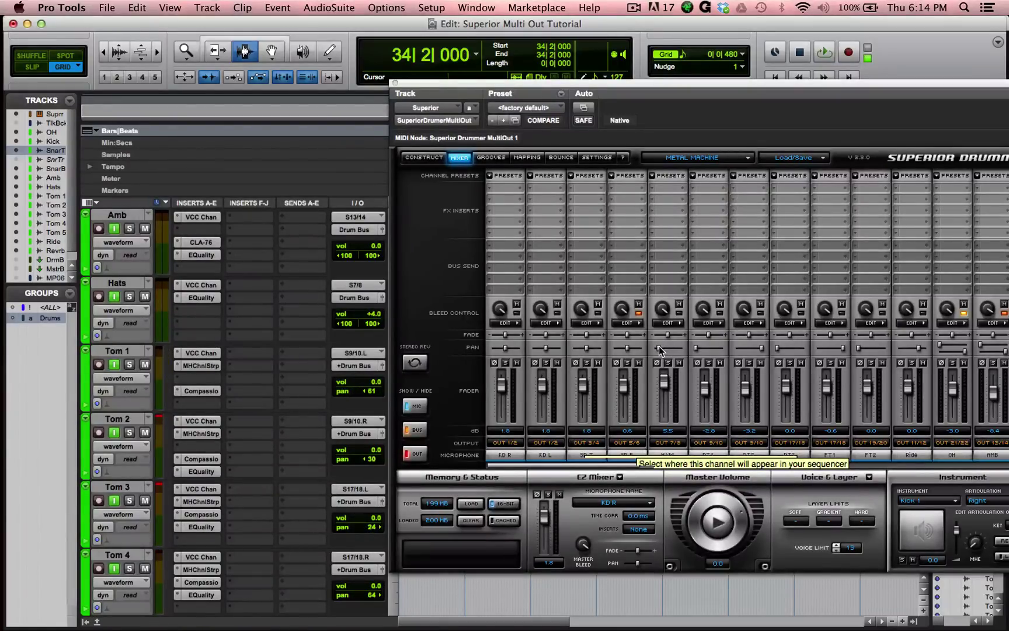
mouse_move(657, 351)
drag(653, 349, 658, 349)
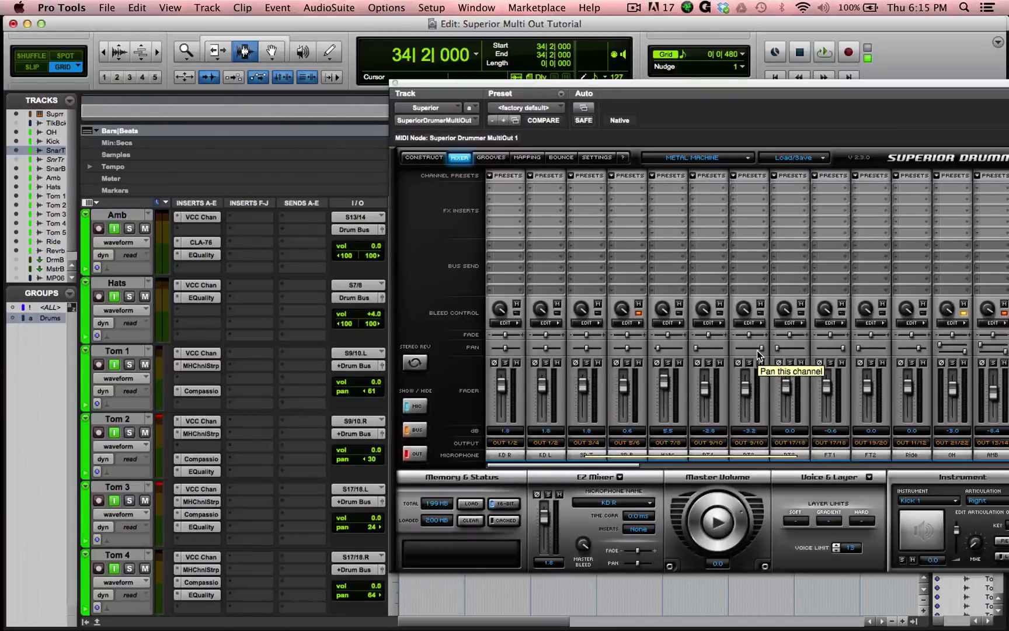
- Set the Tom 1 track's input to the Superior Drummer MultiOut plug-in output S9/10.L
click(348, 354)
mouse_move(384, 354)
mouse_move(465, 352)
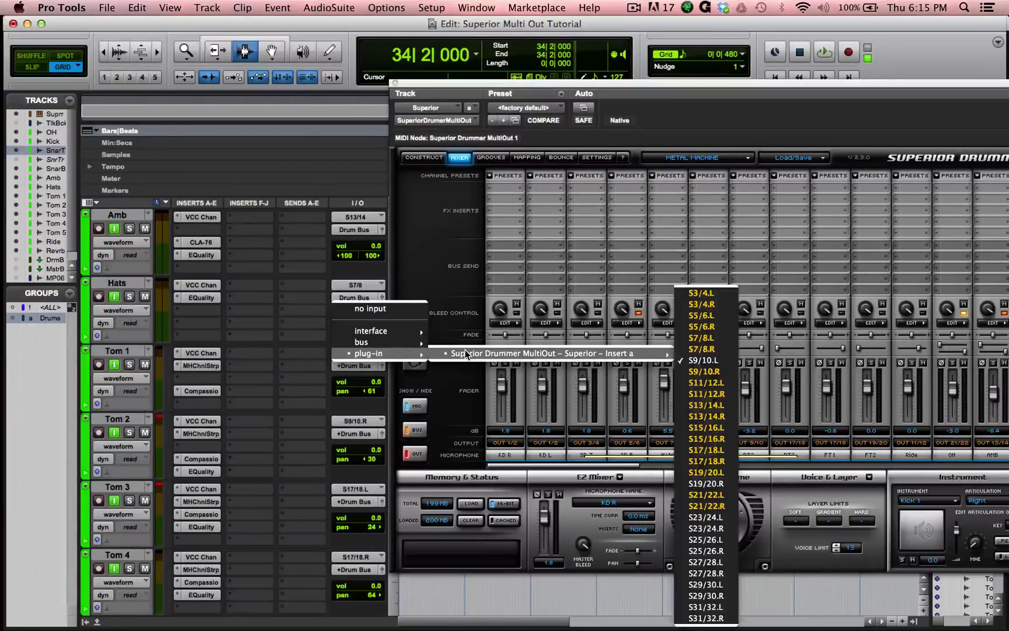
click(694, 362)
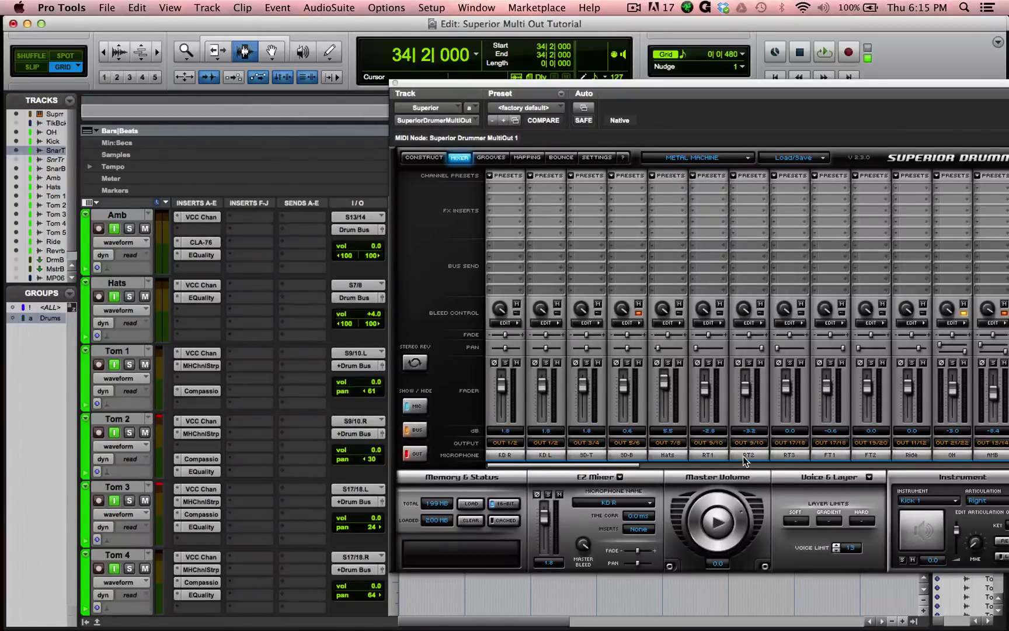
- Check the remaining mixer channel outputs against the inputs of tracks Tom 2 to Reverb, and close the plug-in window
scroll(722, 235, right, 5)
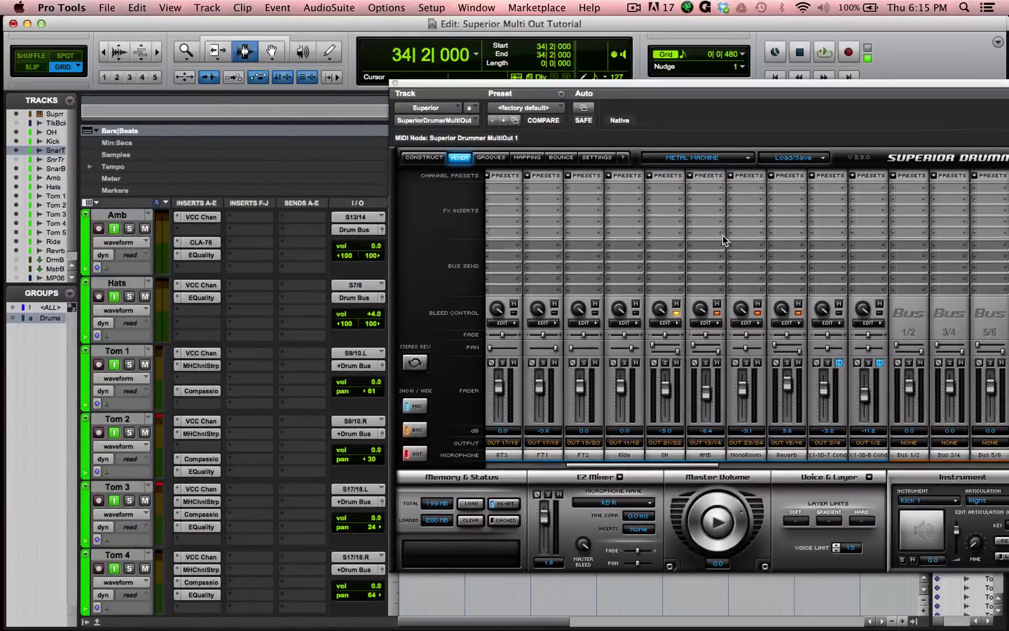
scroll(633, 247, left, 3)
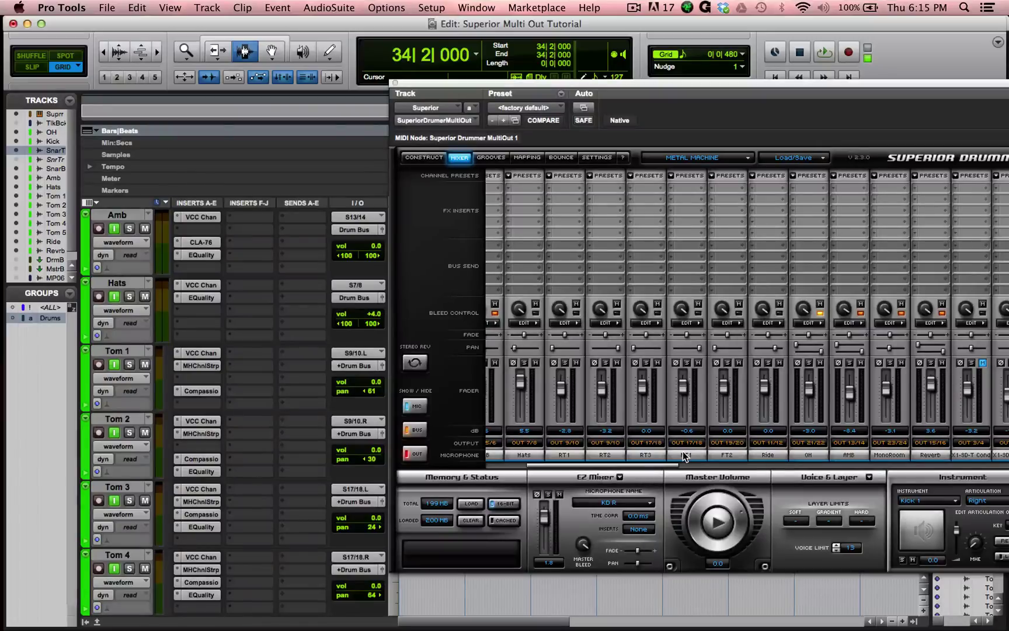
scroll(284, 398, down, 3)
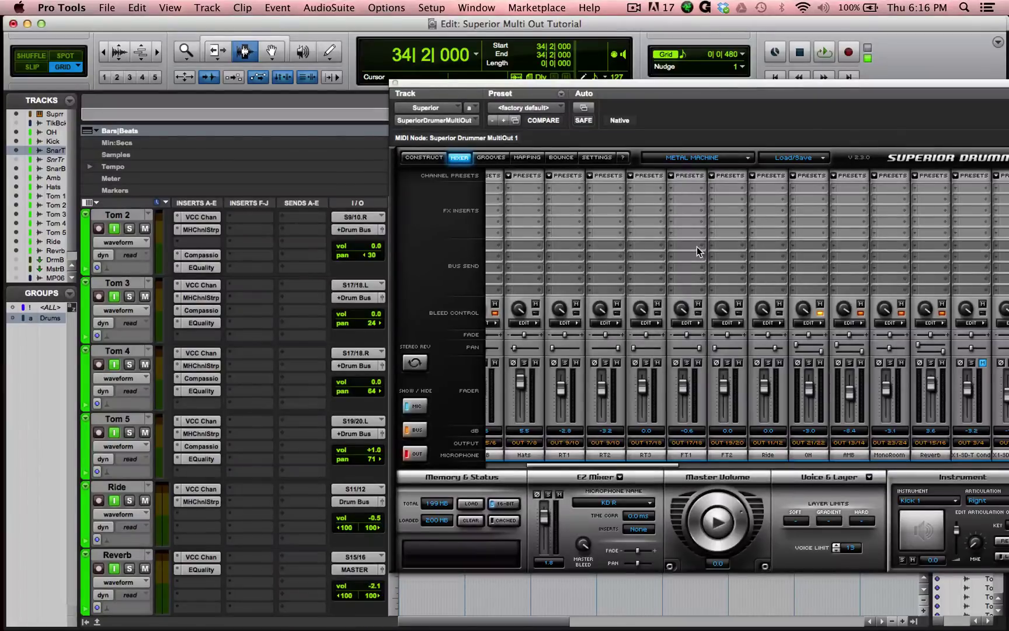
click(392, 84)
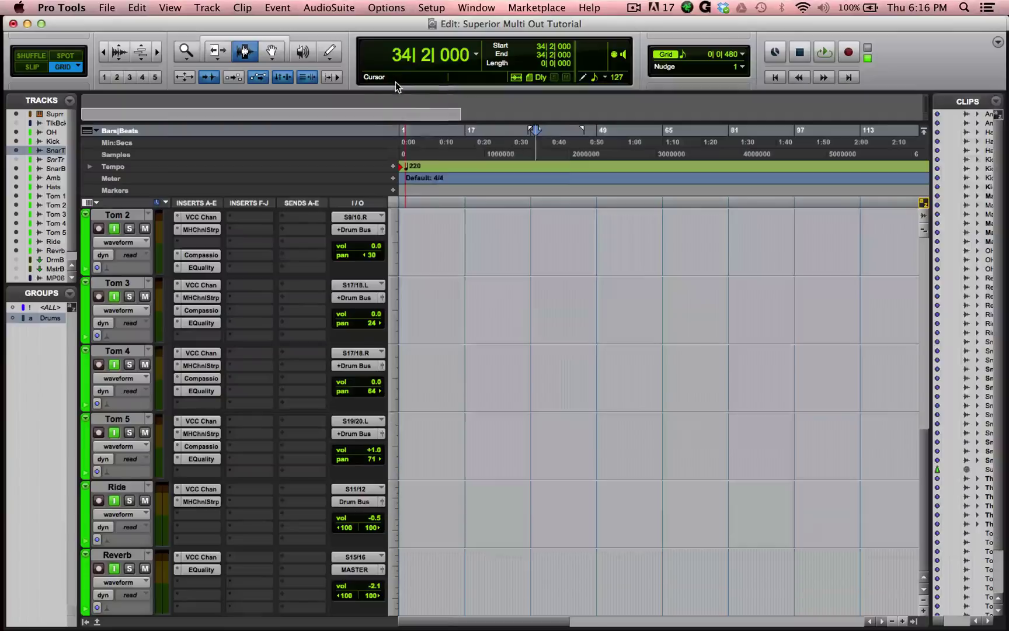
scroll(564, 351, up, 10)
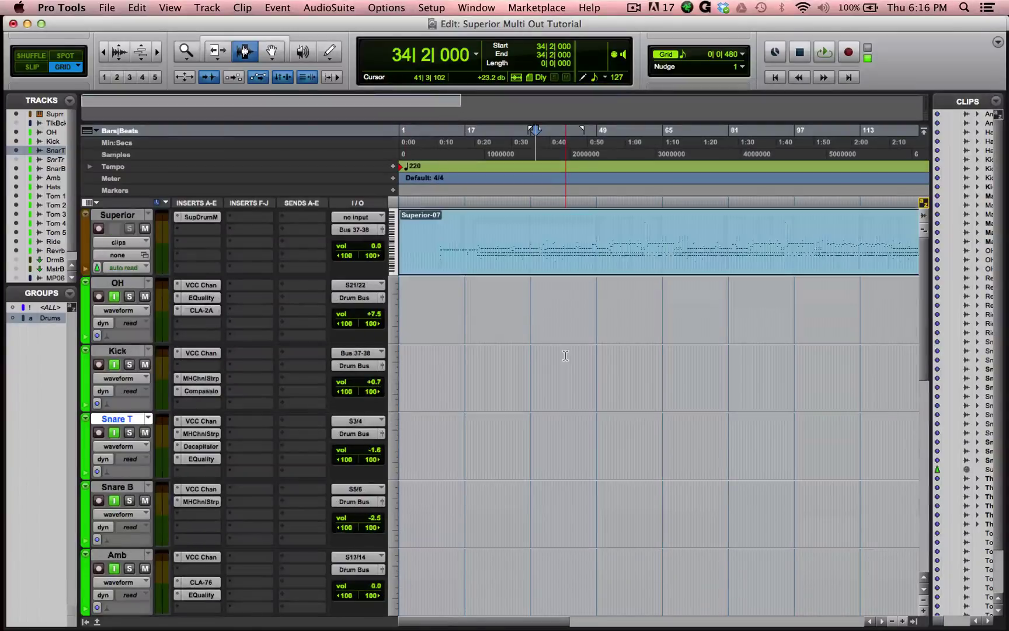
- Place the cursor at bar 31 in the Superior clip, and select the OH track to look over the drum tracks
click(522, 262)
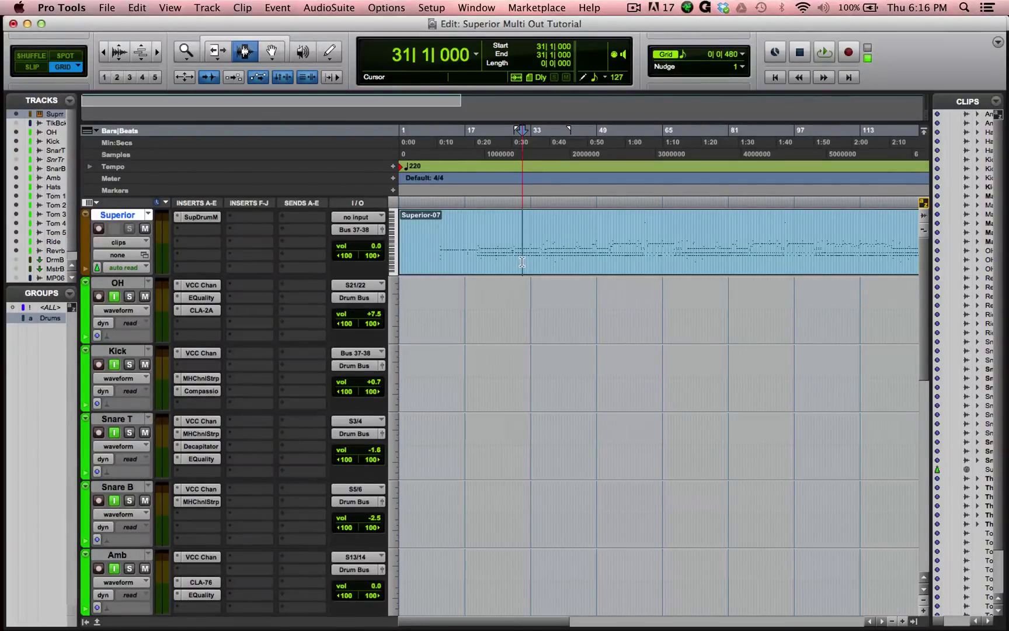
scroll(523, 262, down, 5)
scroll(515, 263, up, 5)
click(122, 284)
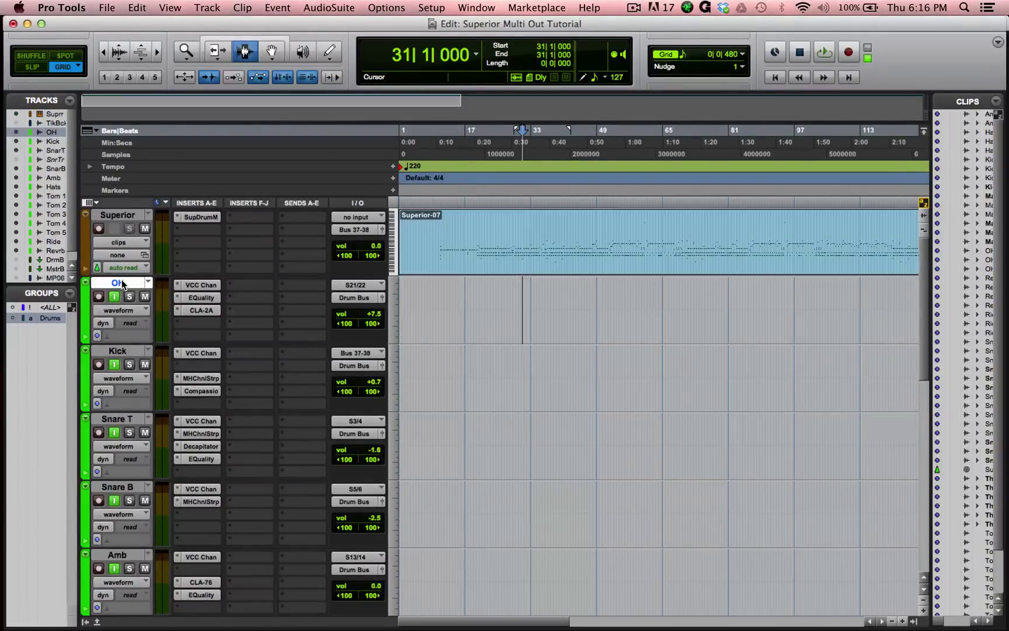
scroll(122, 284, down, 4)
scroll(122, 284, up, 4)
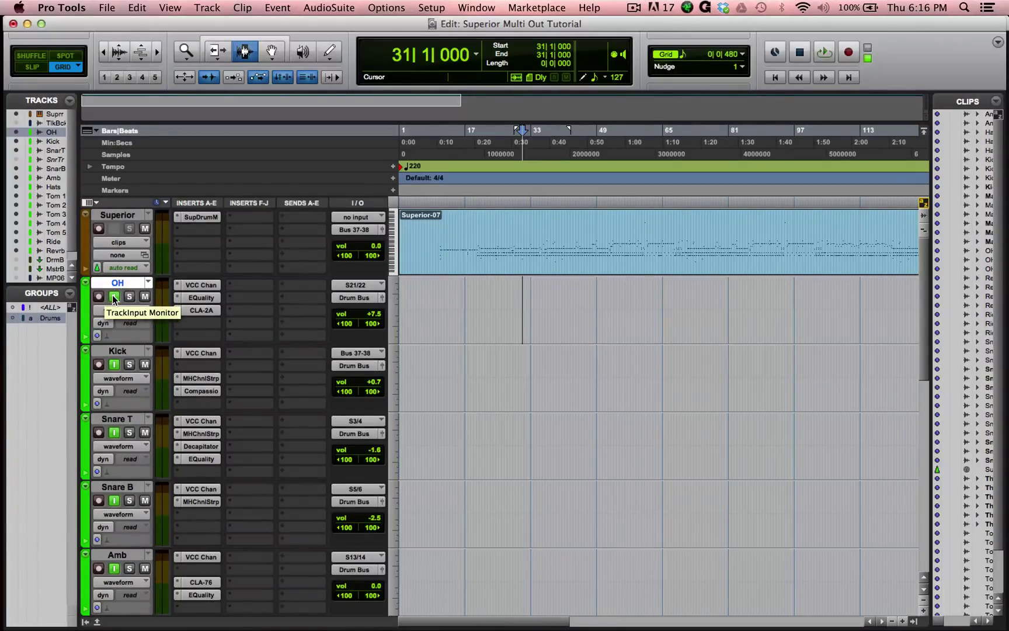
- Switch off input monitoring on all grouped drum tracks and audition the part from 37|2|000
click(547, 294)
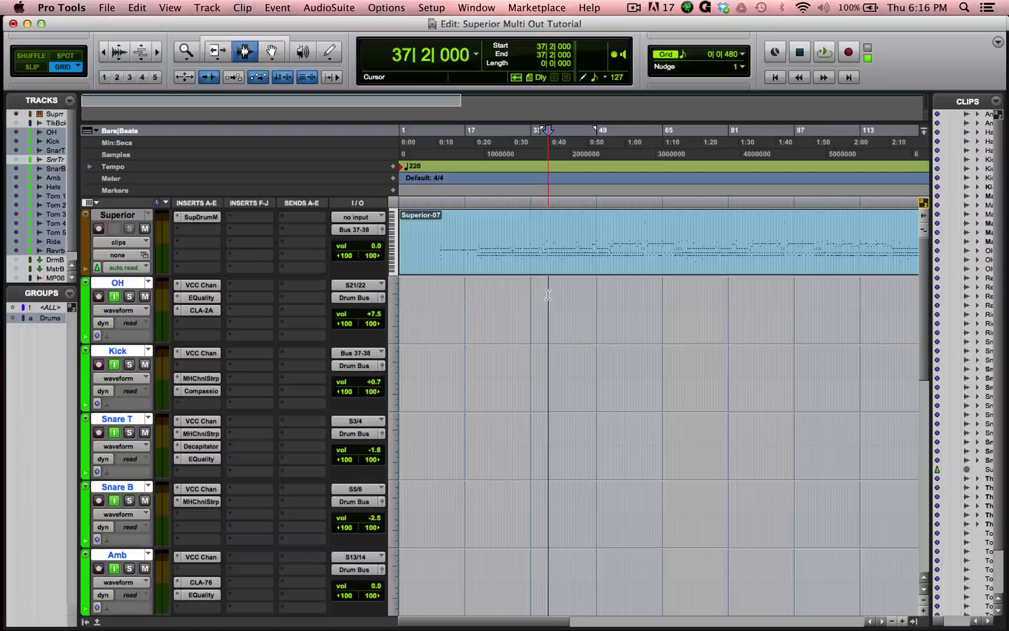
click(114, 297)
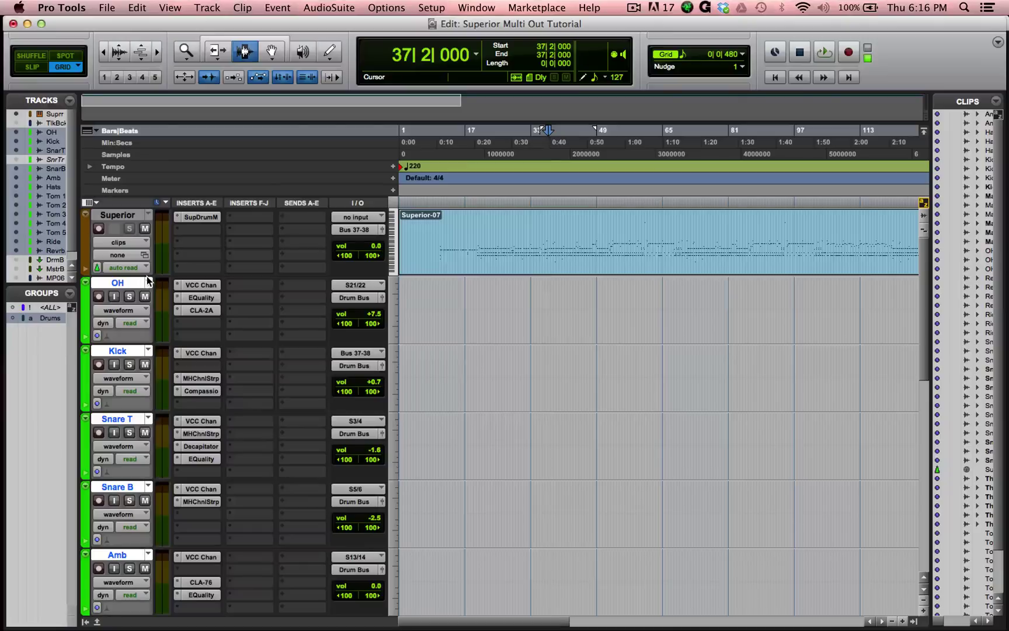
key(space)
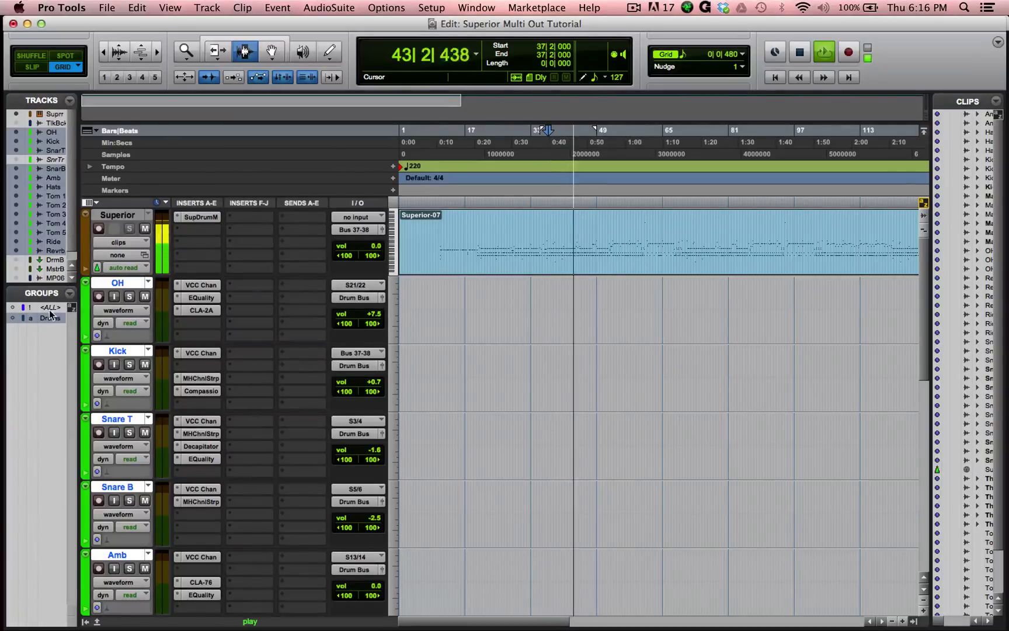
key(space)
- Record-enable the grouped drum tracks and check how they monitor during playback from 37|2|000
click(97, 297)
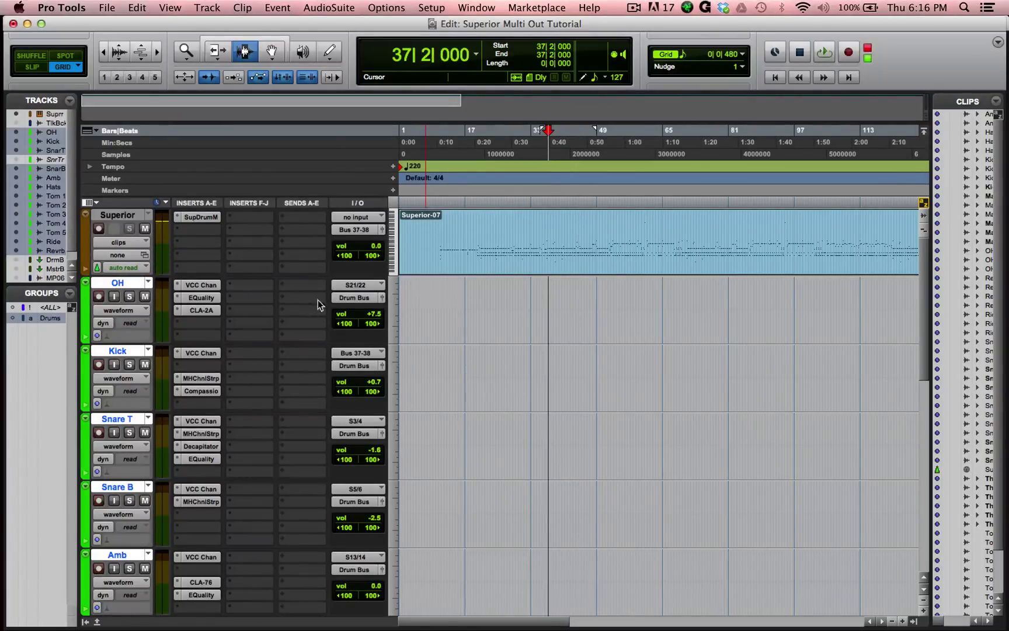
click(208, 7)
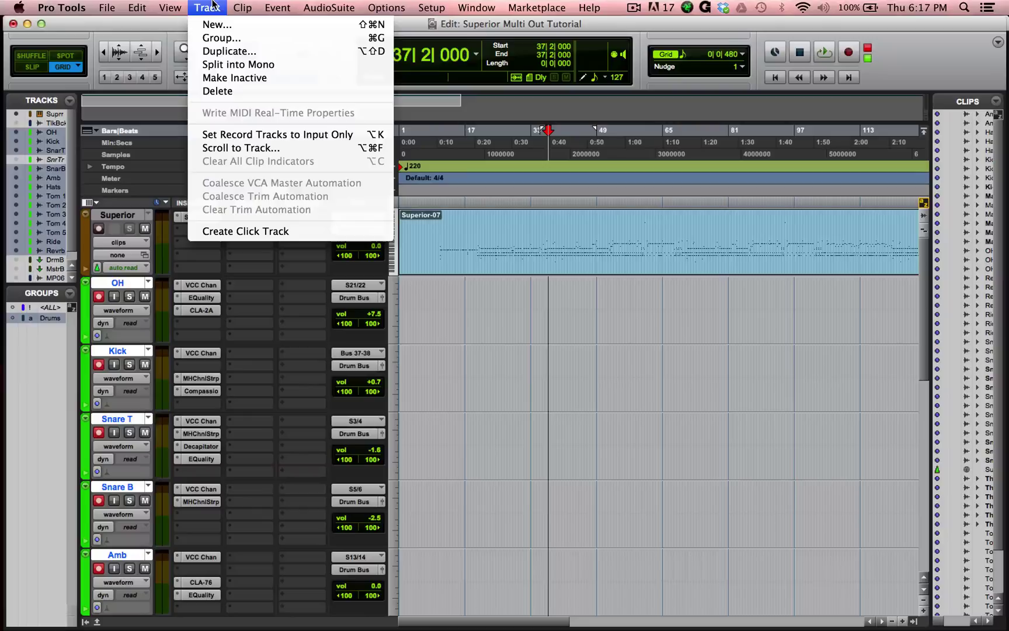
click(211, 6)
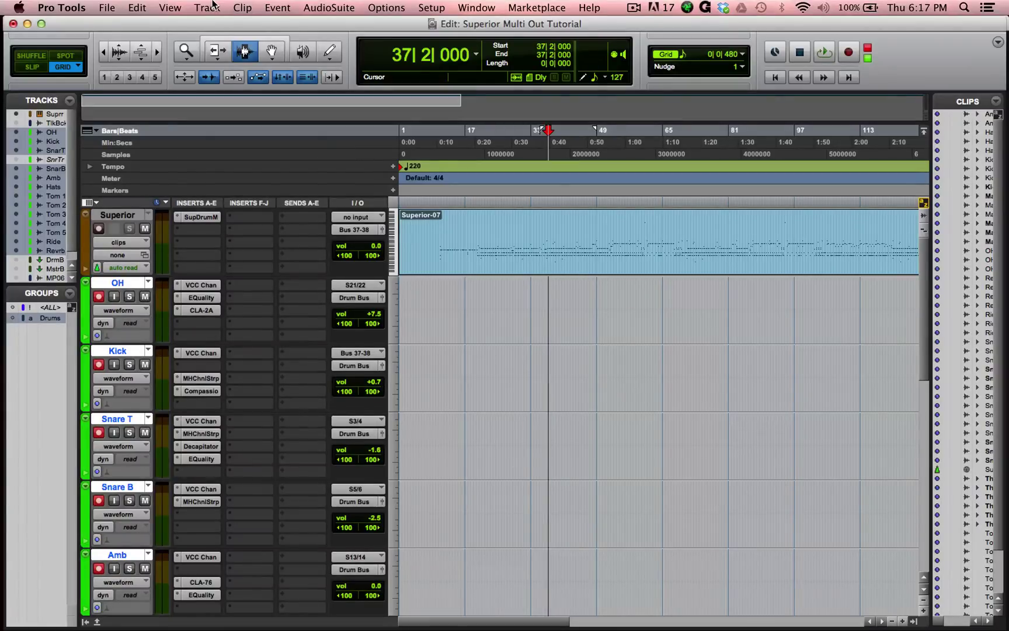
key(space)
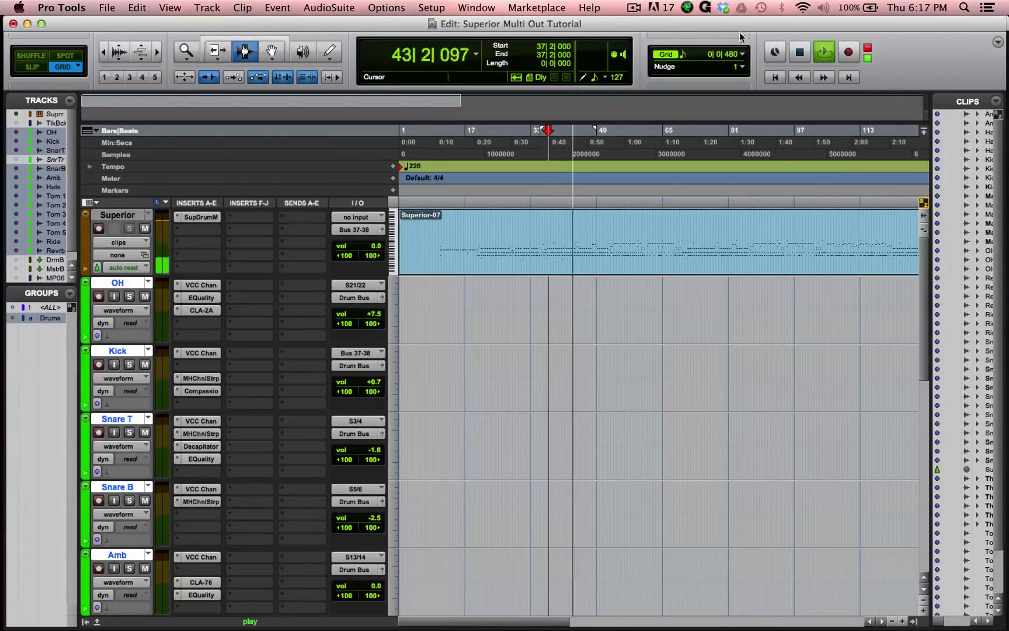
key(space)
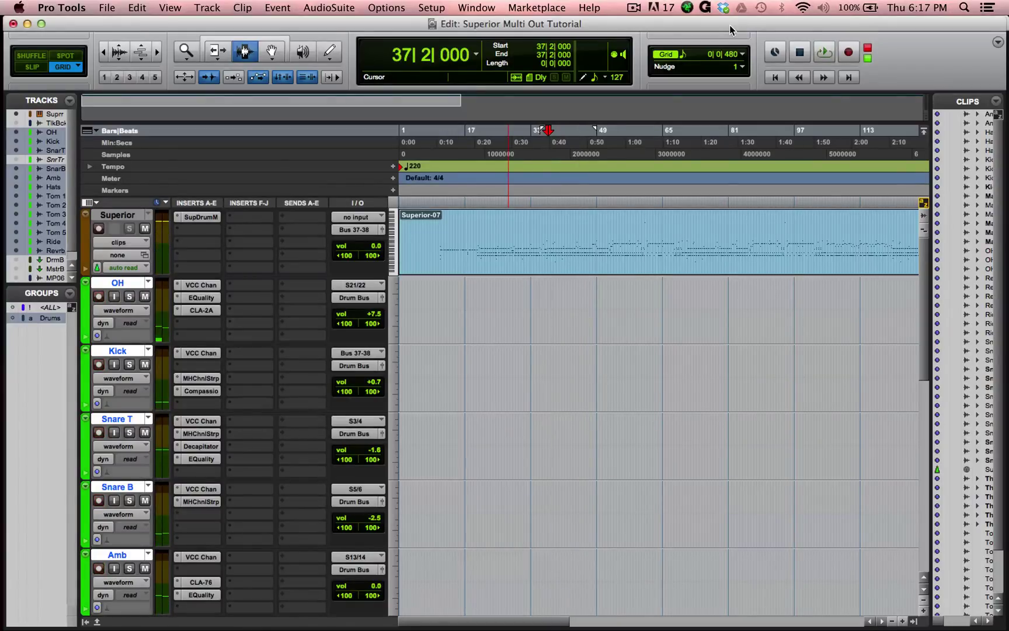
- Record a short test take on the drum tracks from 37|2|000 and undo it
key(super+space)
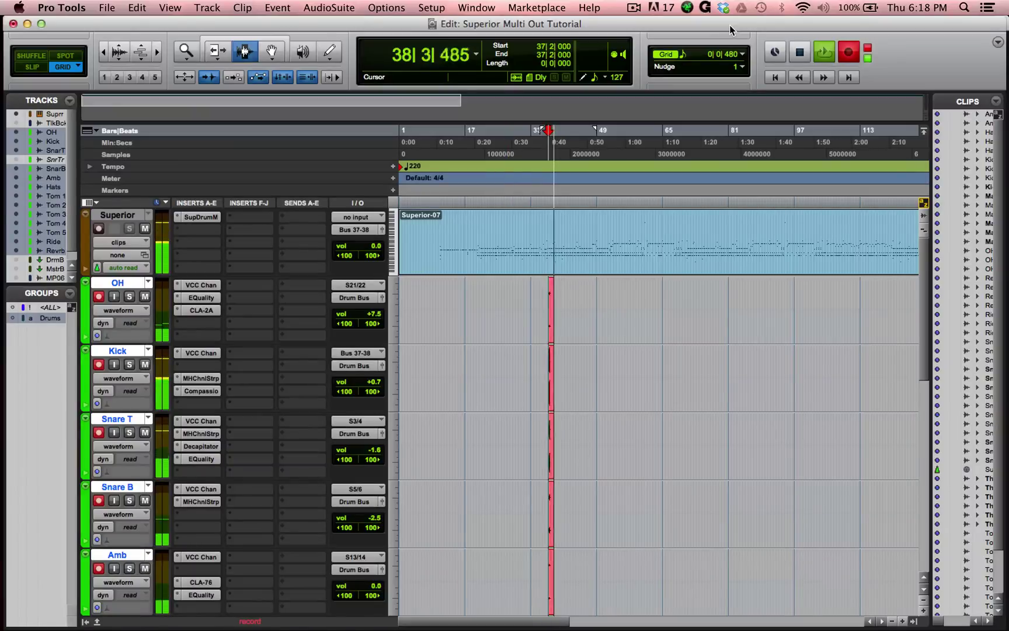
key(space)
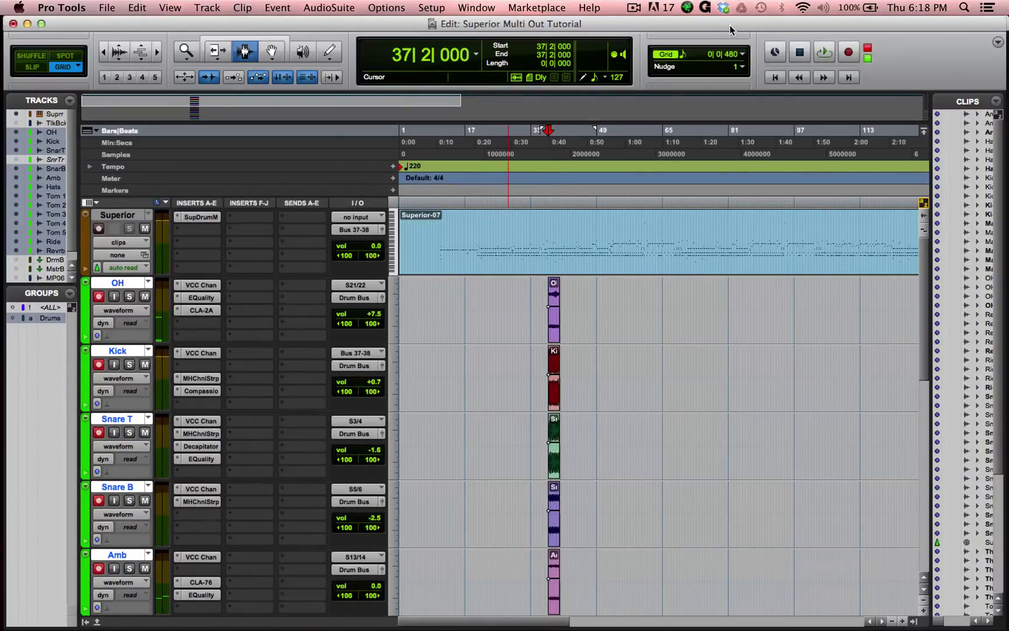
key(super+z)
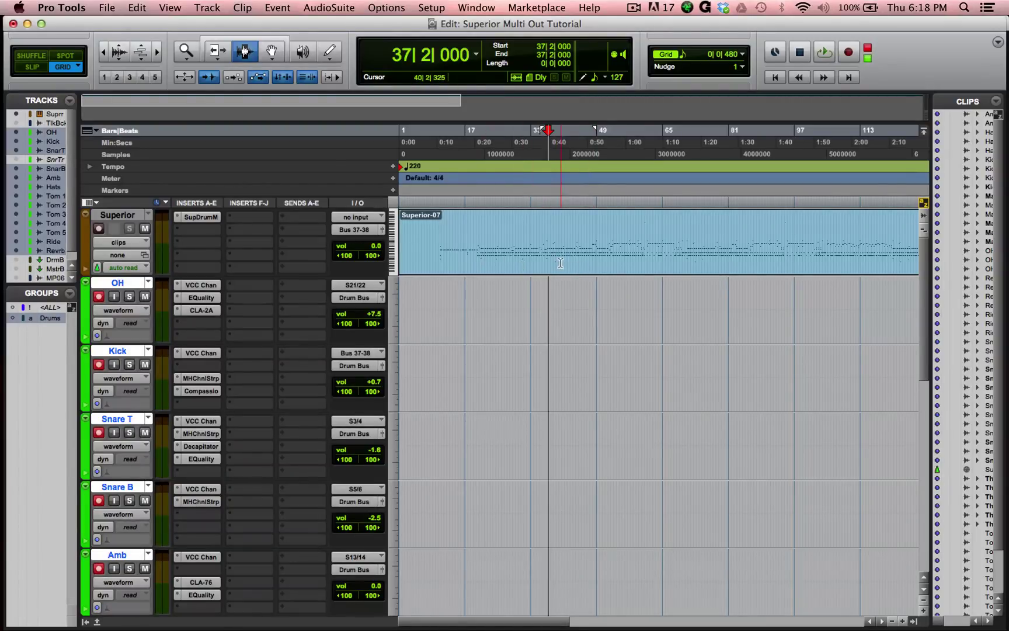
- Try recording the drum tracks from 7|1|000 and discard the take
click(423, 297)
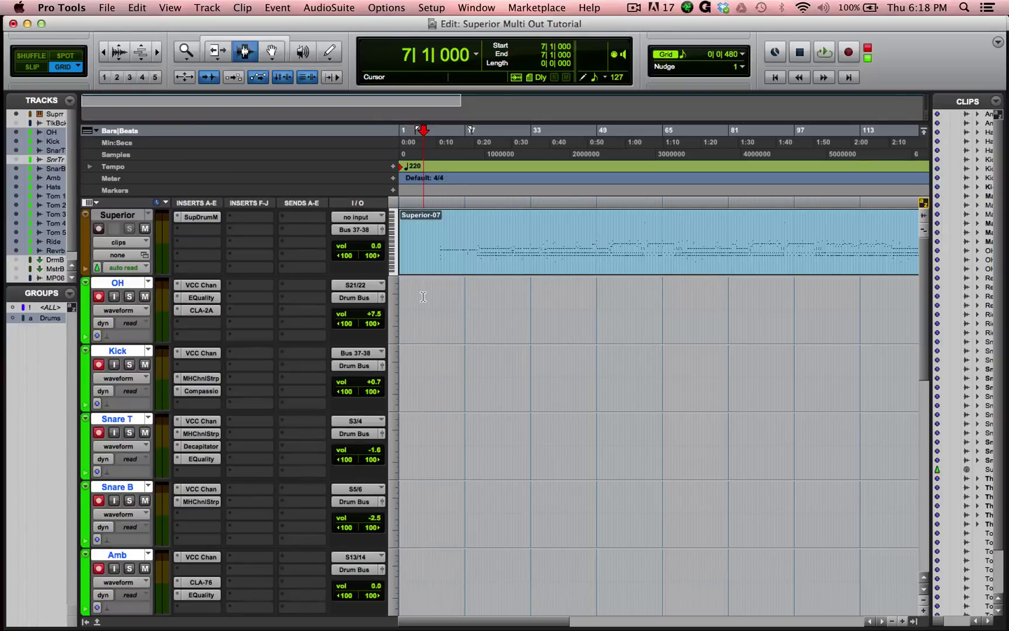
key(super+space)
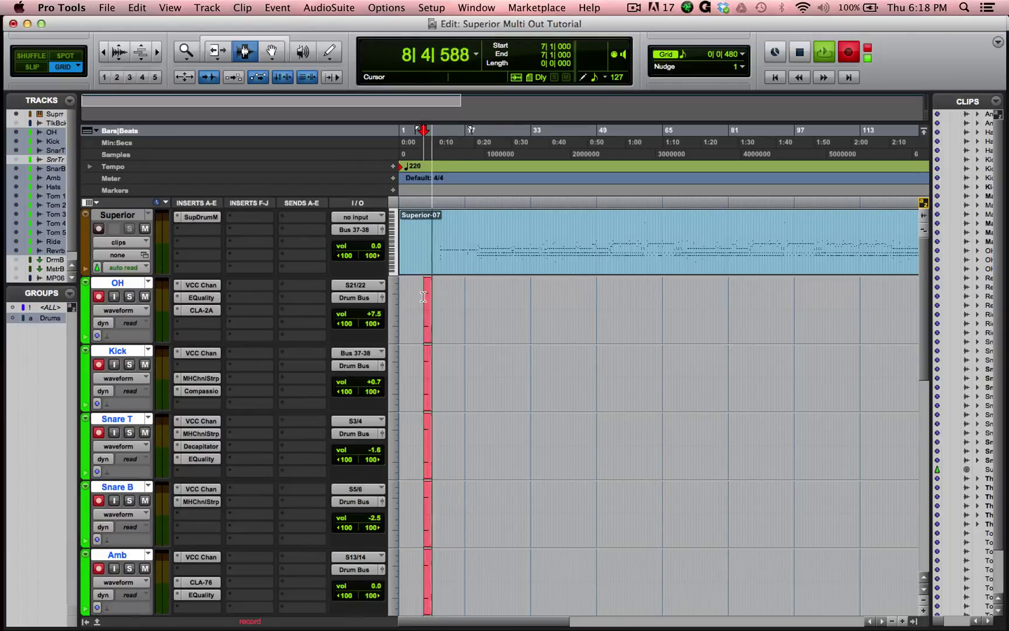
key(super+period)
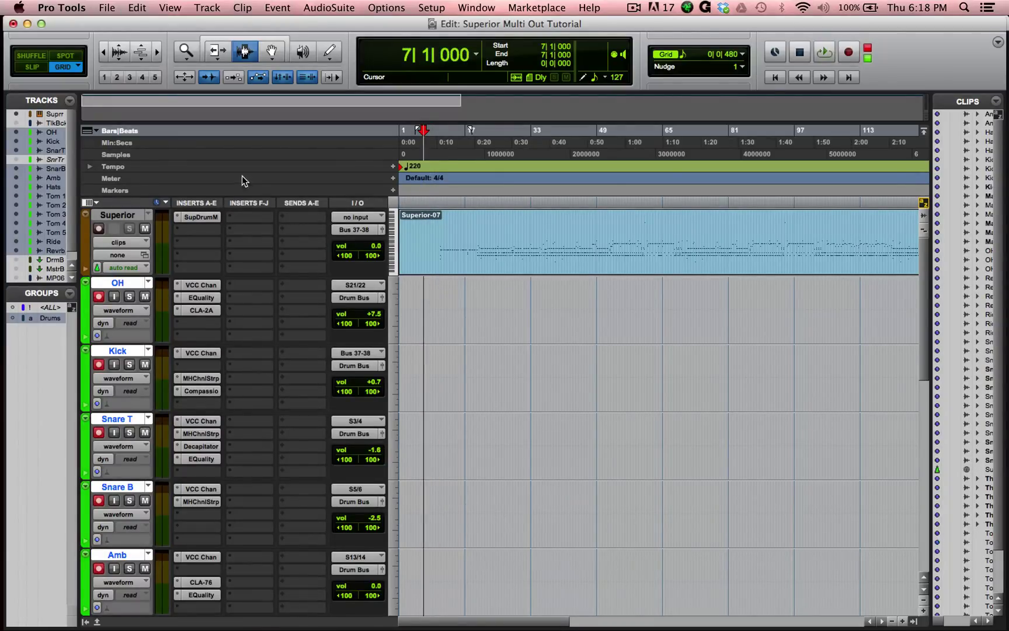
- Record a short take of Superior's outputs onto the drum tracks from 39|1|480, and select the Superior track
double_click(126, 215)
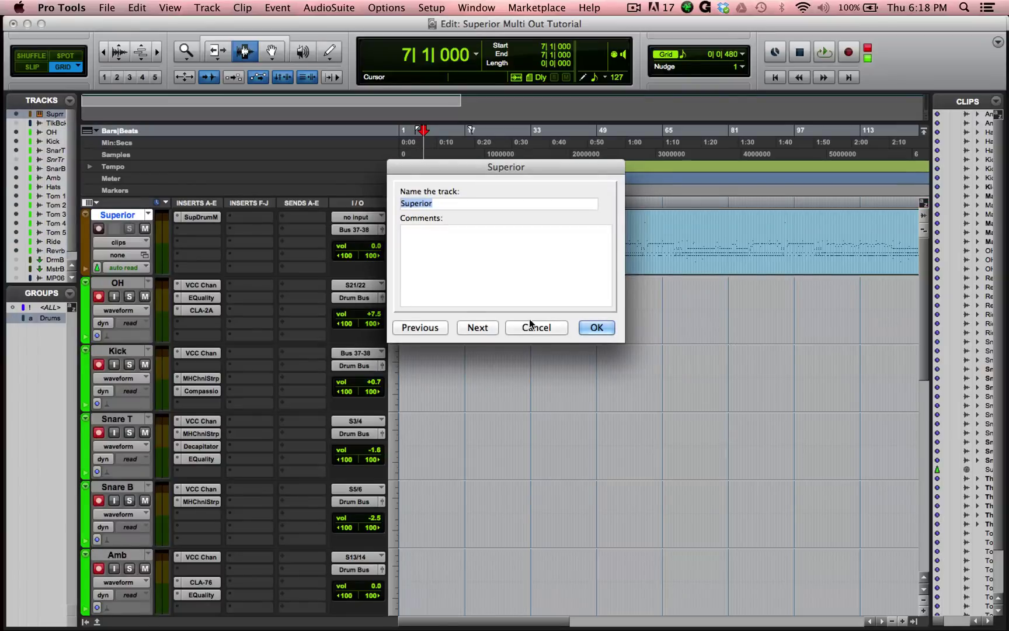
click(529, 328)
click(555, 264)
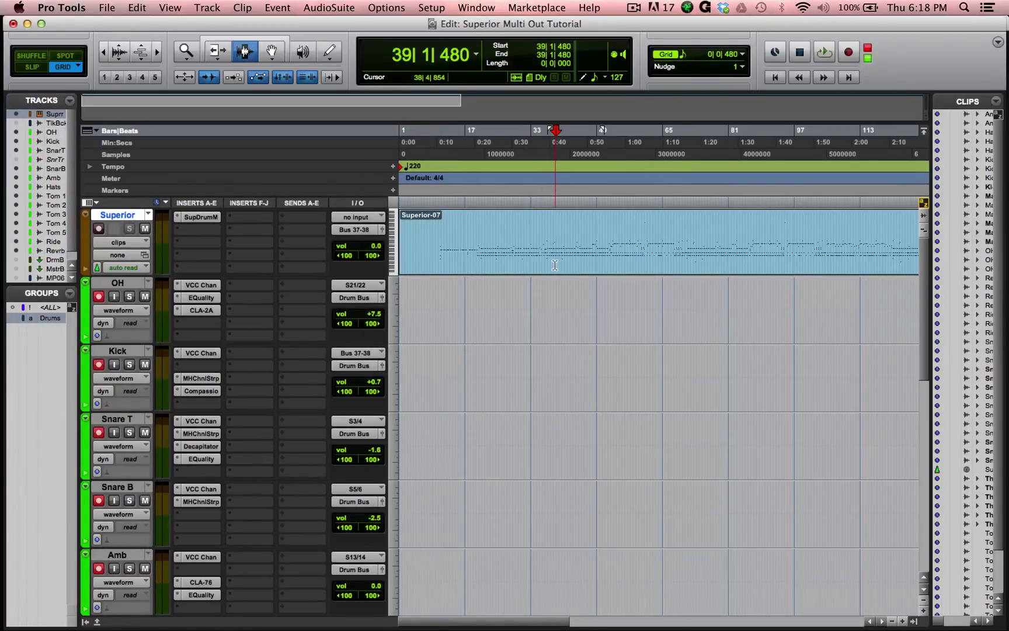
key(super+space)
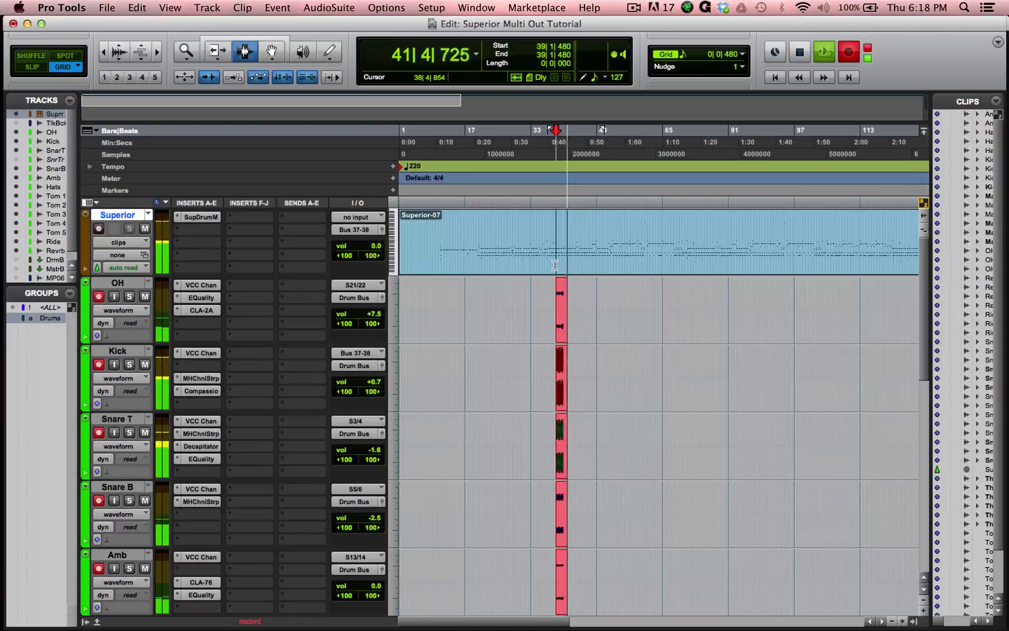
key(space)
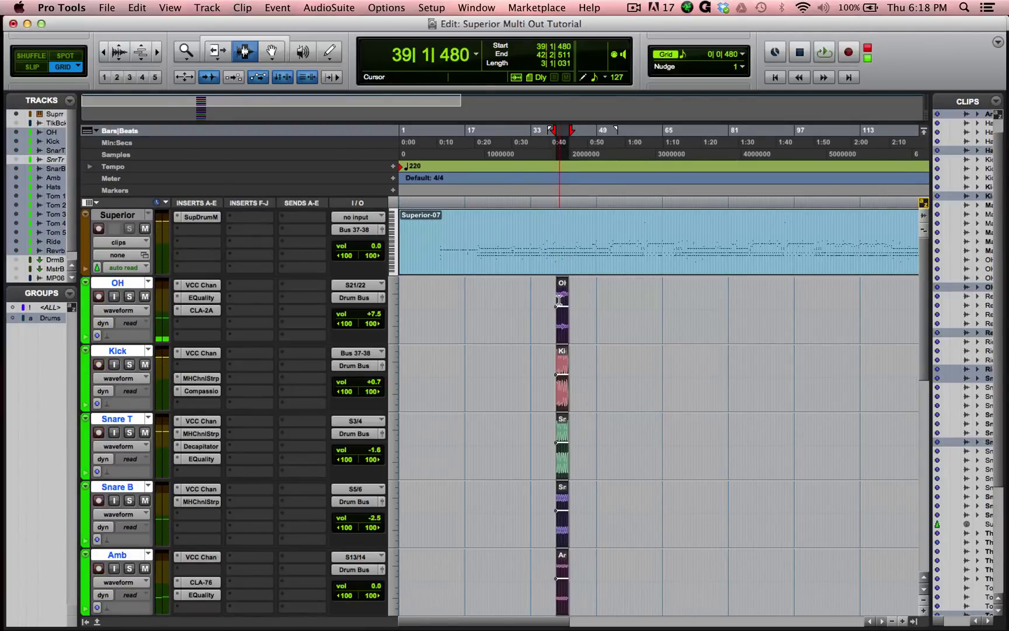
click(118, 215)
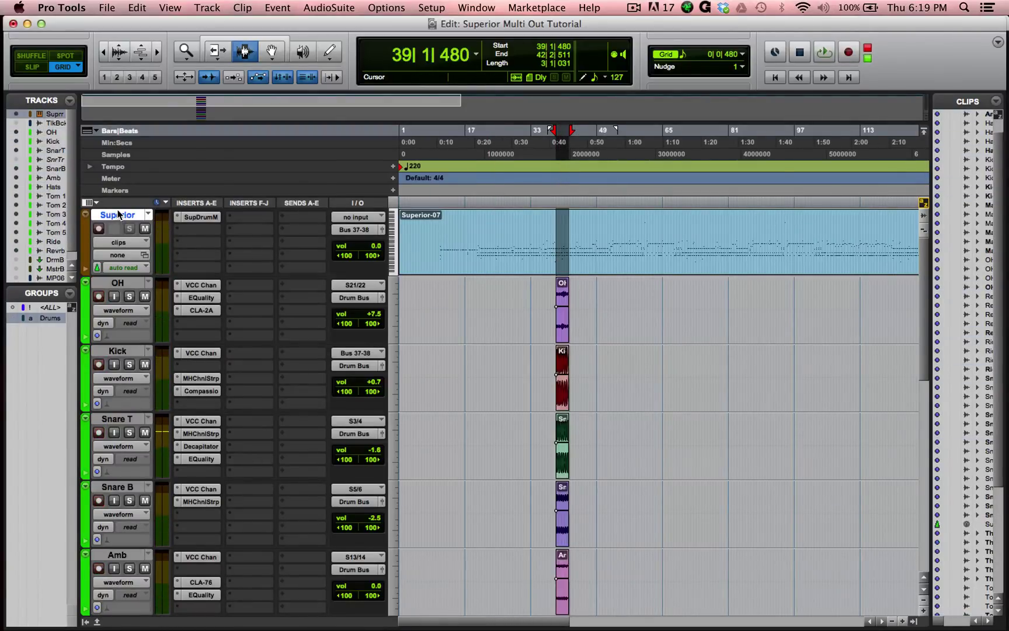
- Make the Superior track inactive and play back the recorded drum clips from 39|1|480 on their own
right_click(118, 214)
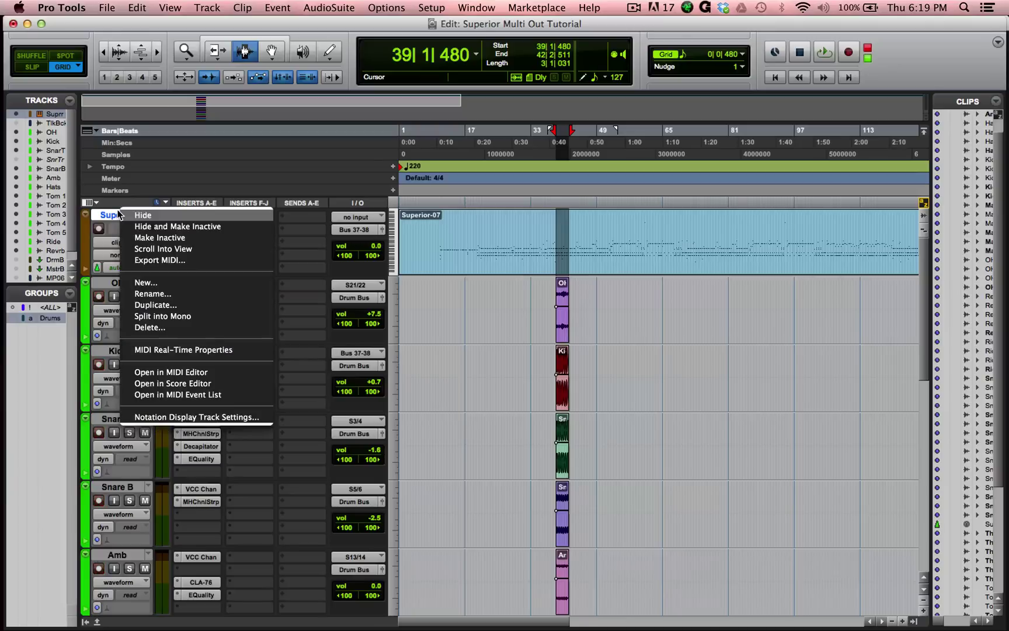
click(141, 239)
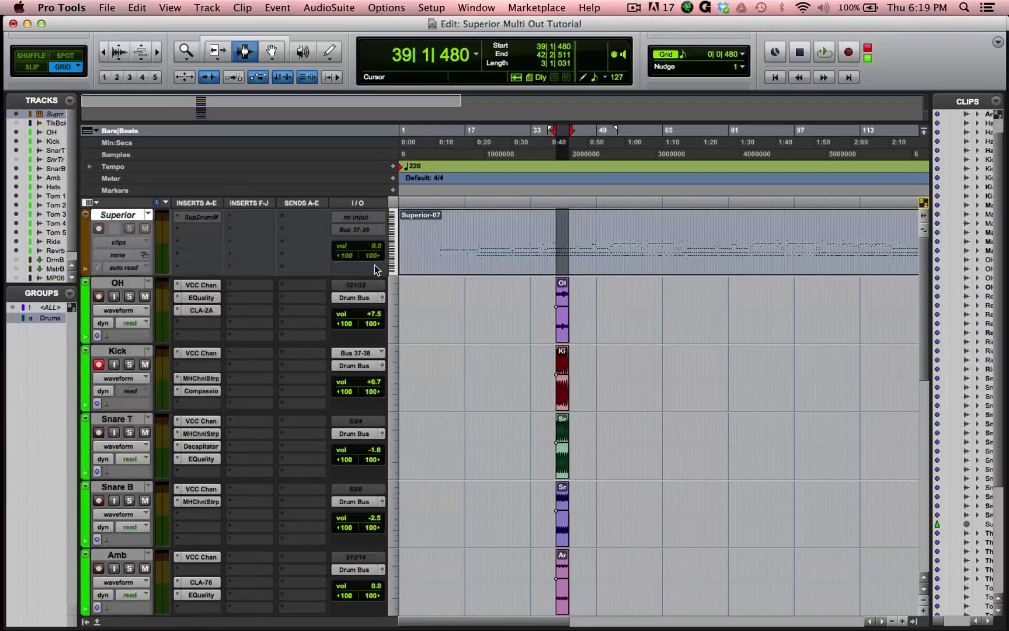
click(559, 287)
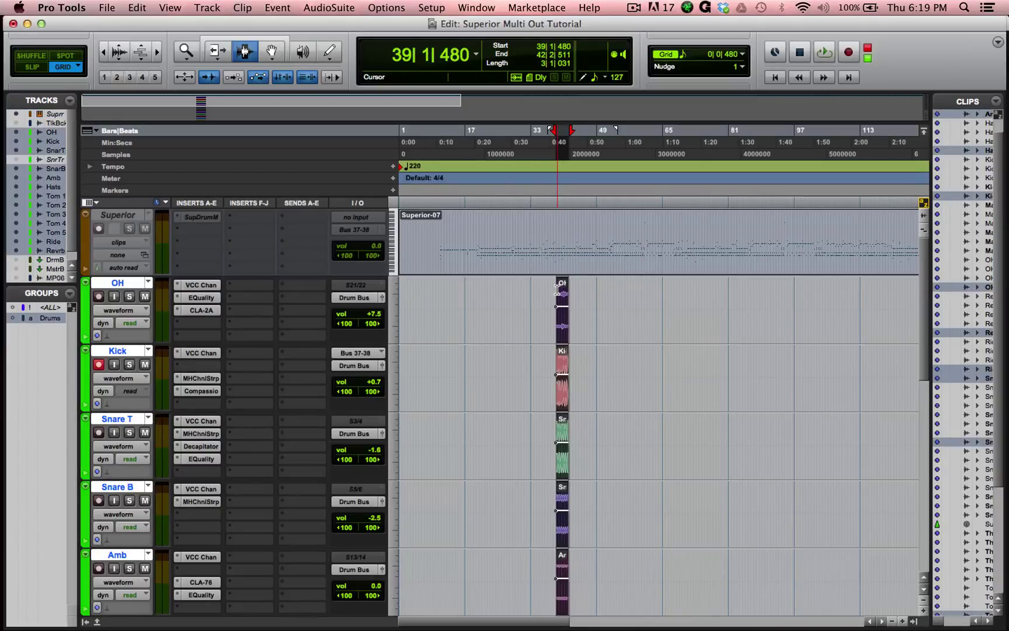
key(space)
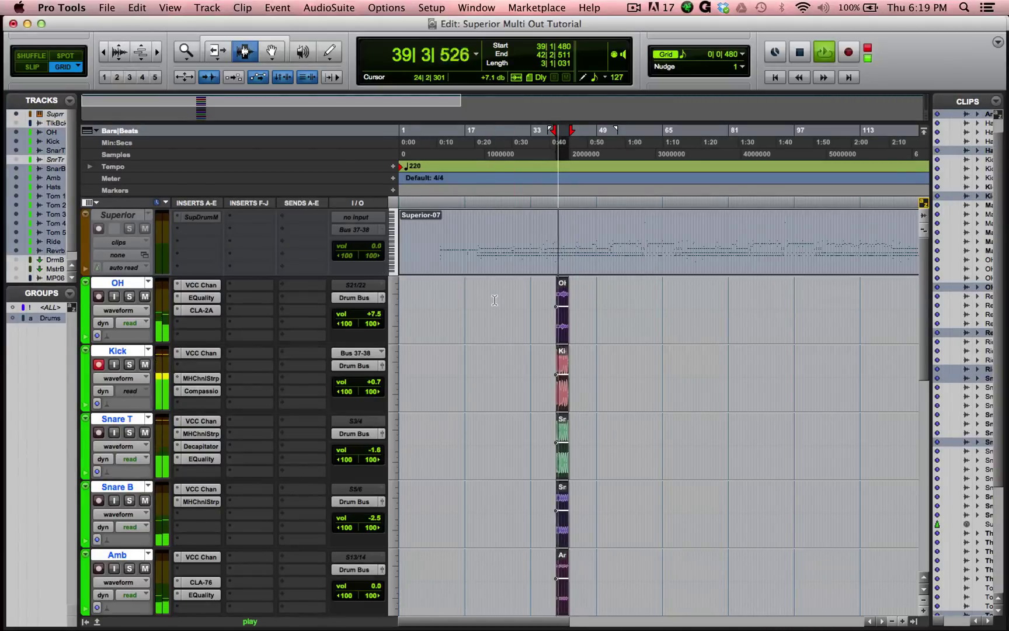
key(space)
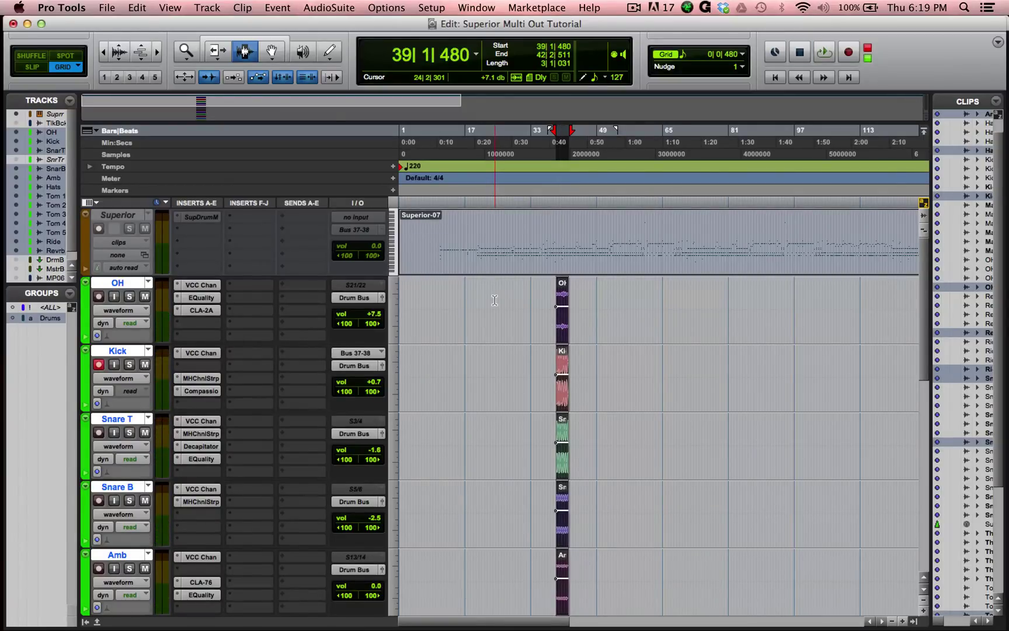
- Look over the recorded drum tracks and turn off record-enable on the Kick track
scroll(203, 330, down, 5)
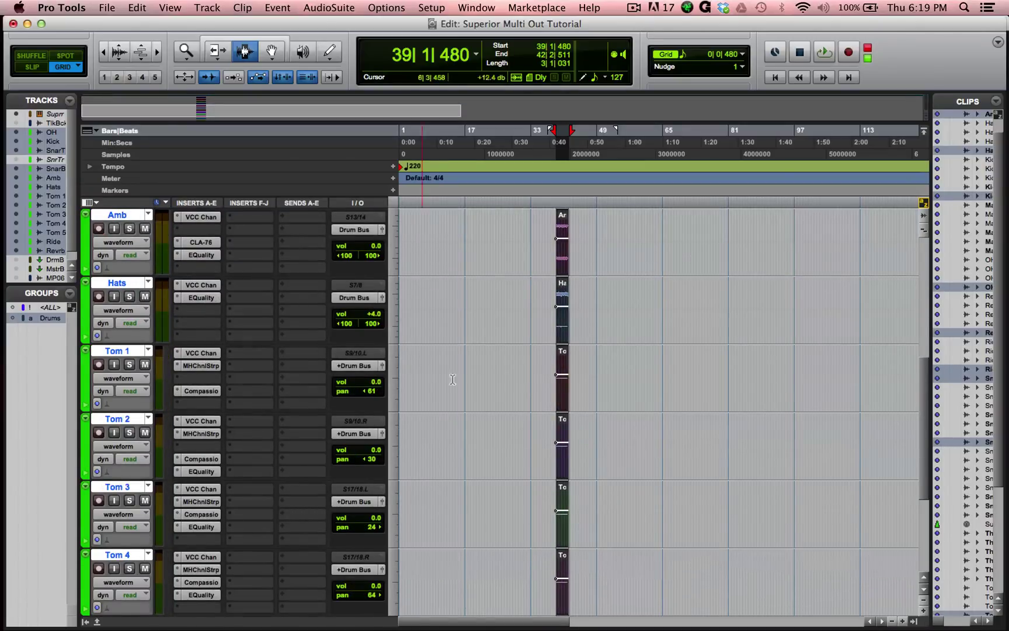
scroll(500, 365, up, 5)
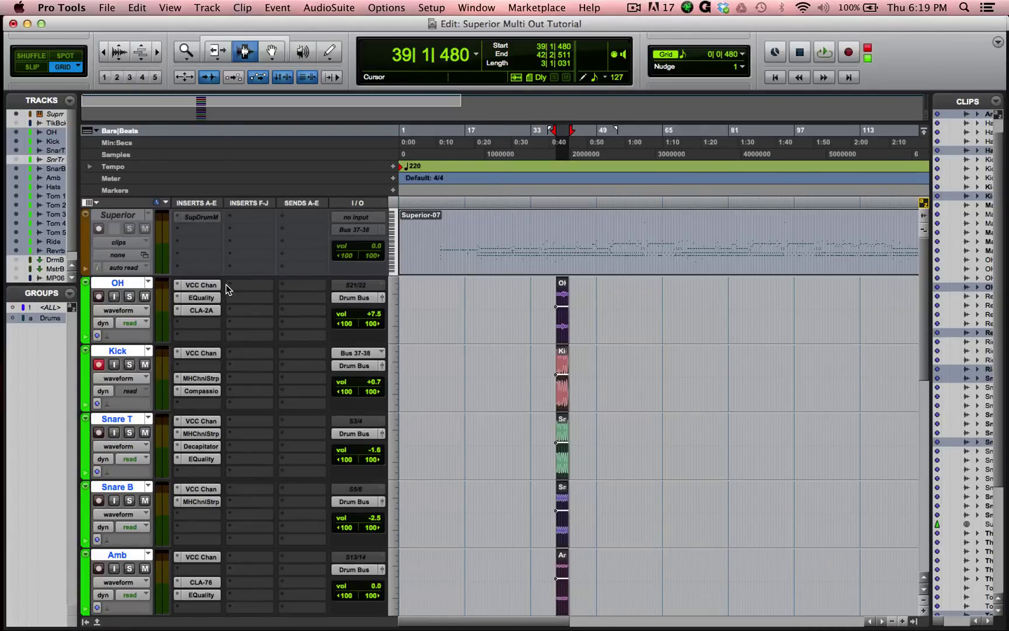
scroll(234, 288, down, 1)
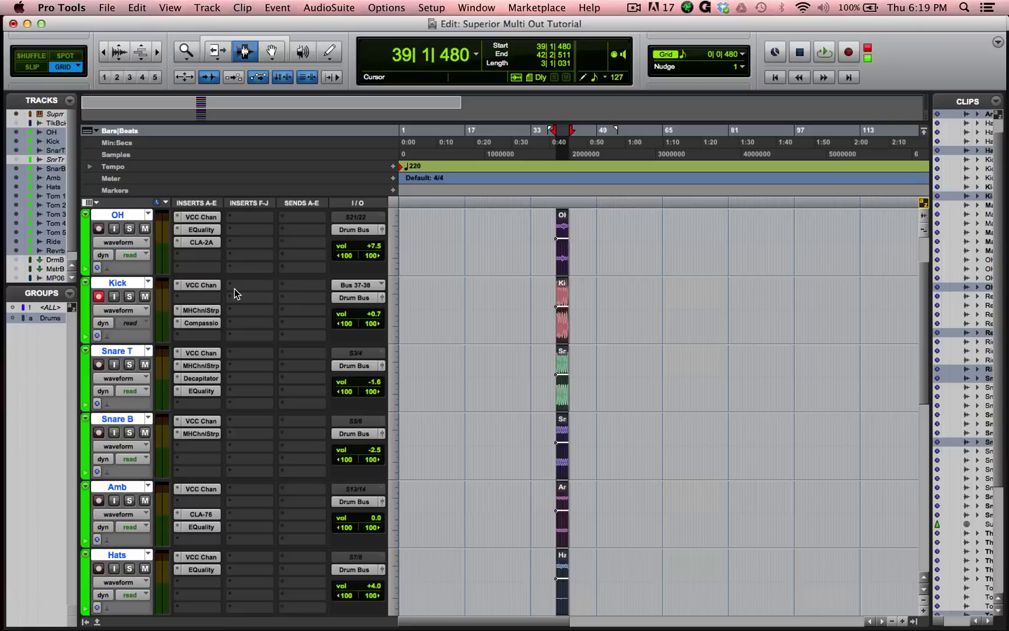
click(102, 297)
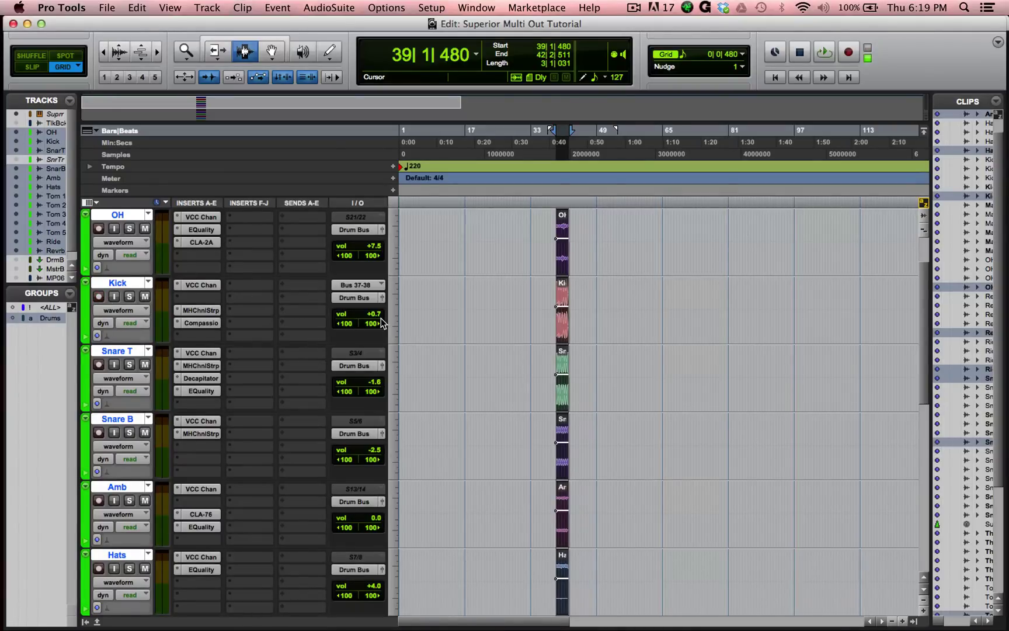
- Check the tom and ride tracks, and clear the clip selection by placing the edit cursor at 14|4|000
scroll(174, 297, down, 6)
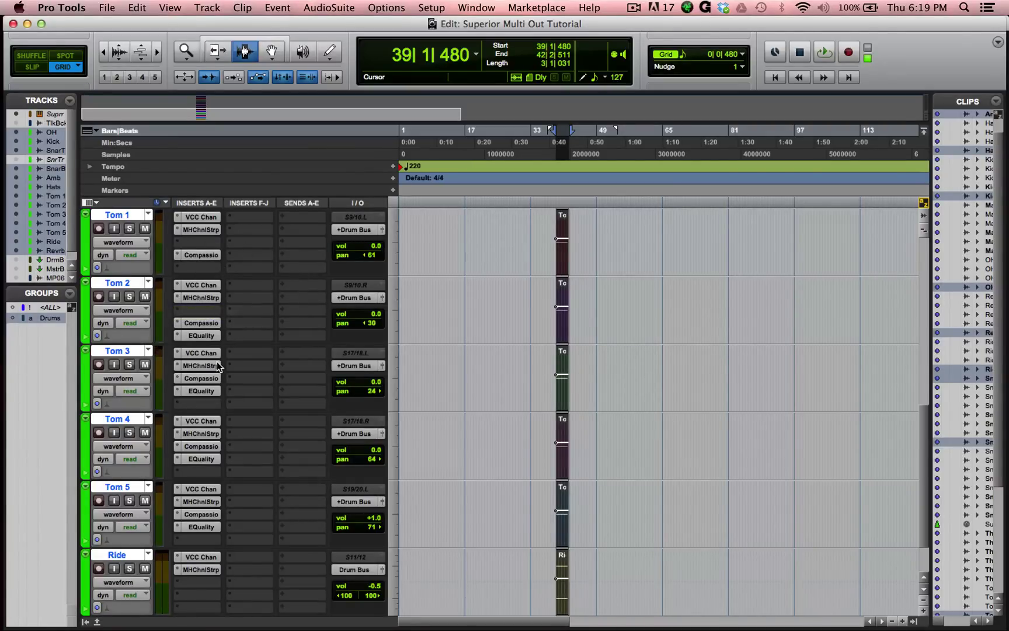
scroll(217, 362, up, 7)
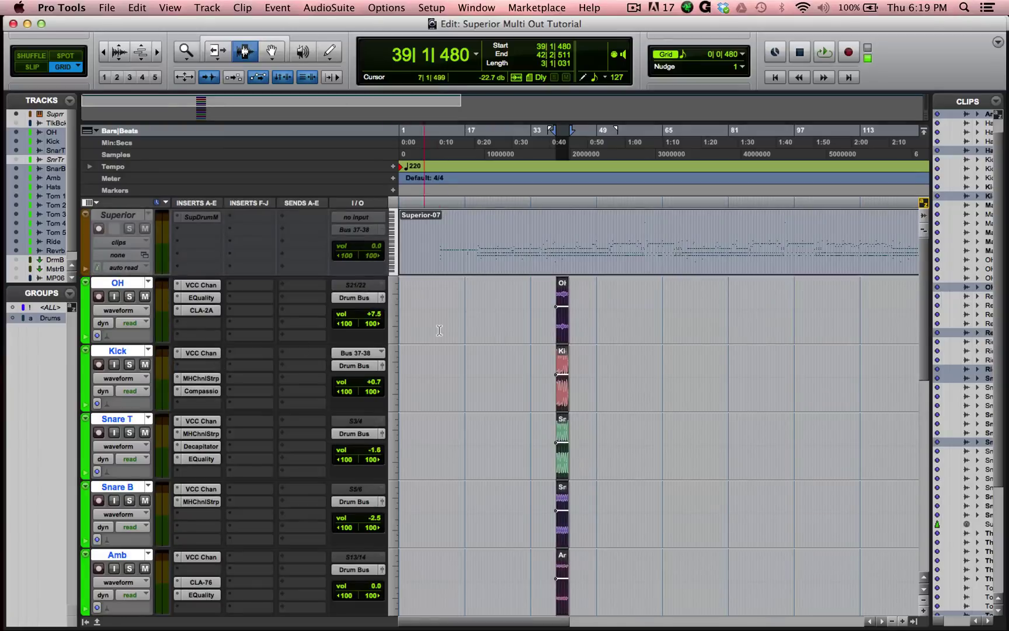
click(455, 327)
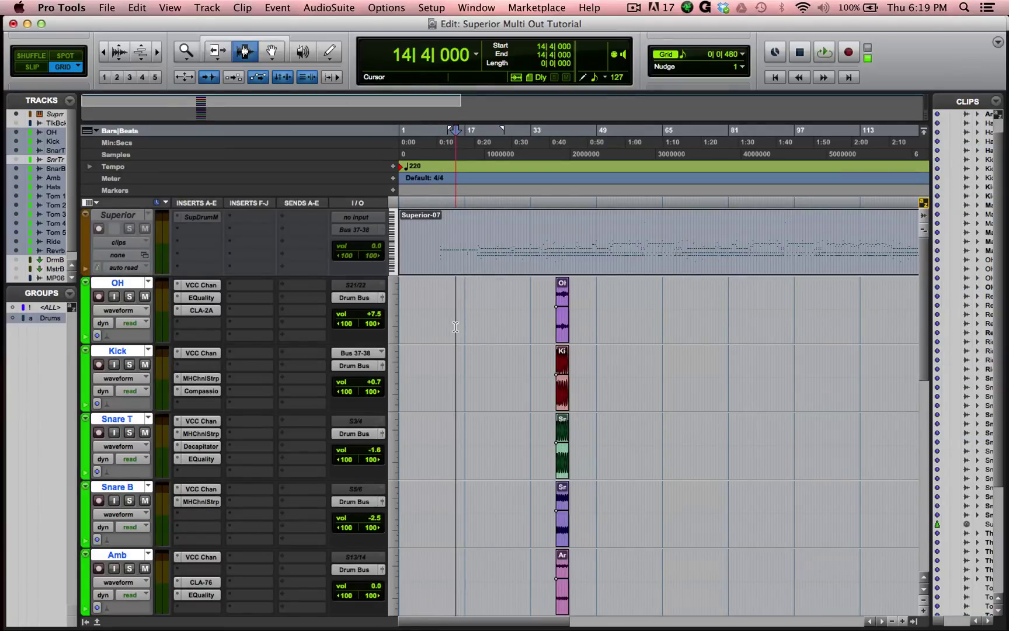